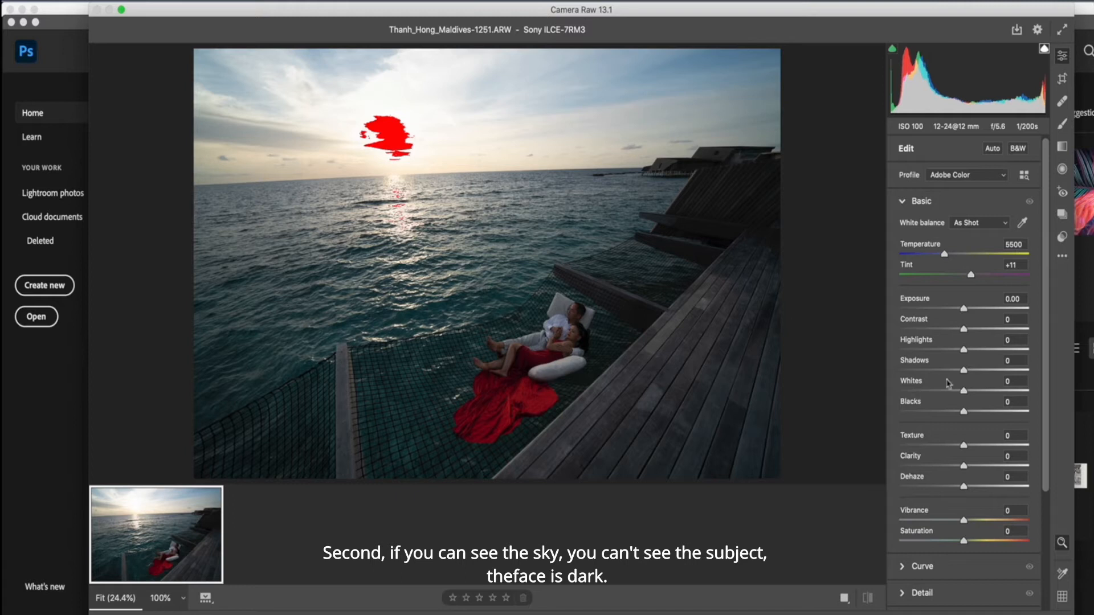
Lower the raw photo's Highlights in Camera Raw.
left_click_drag(964, 351, 929, 350)
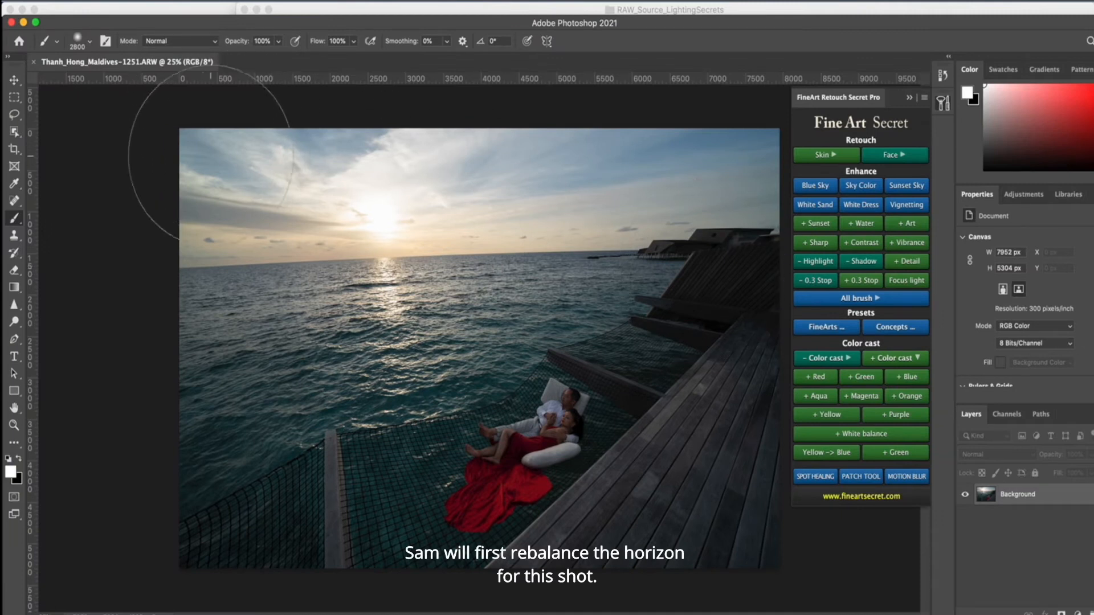
Rotate the photo slightly within the crop to level the sea horizon, and apply the crop.
key("c")
left_click_drag(167, 140, 171, 130)
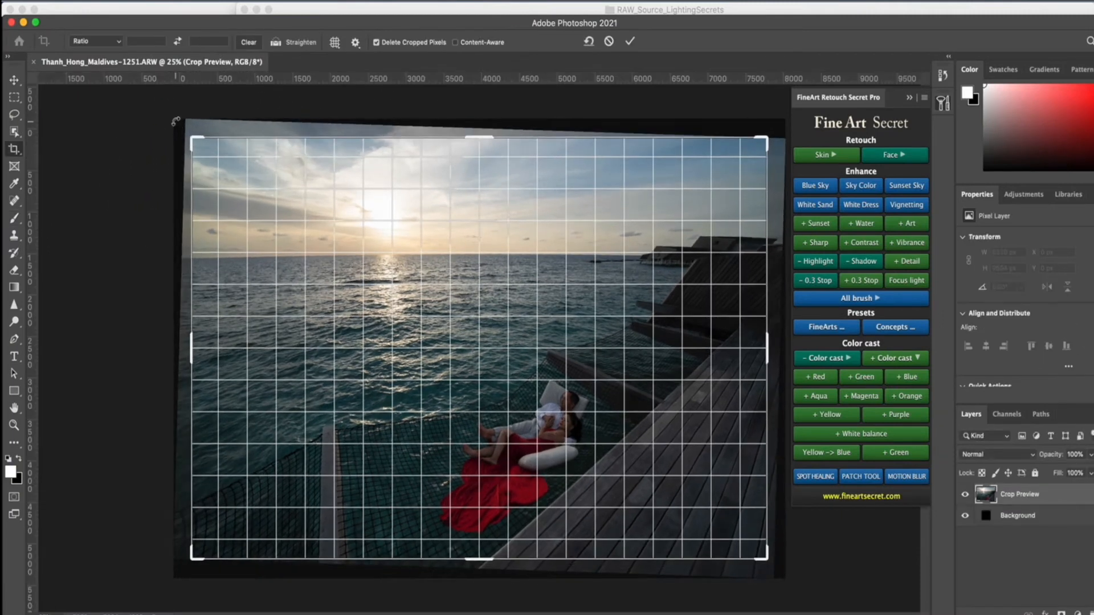
key("Return")
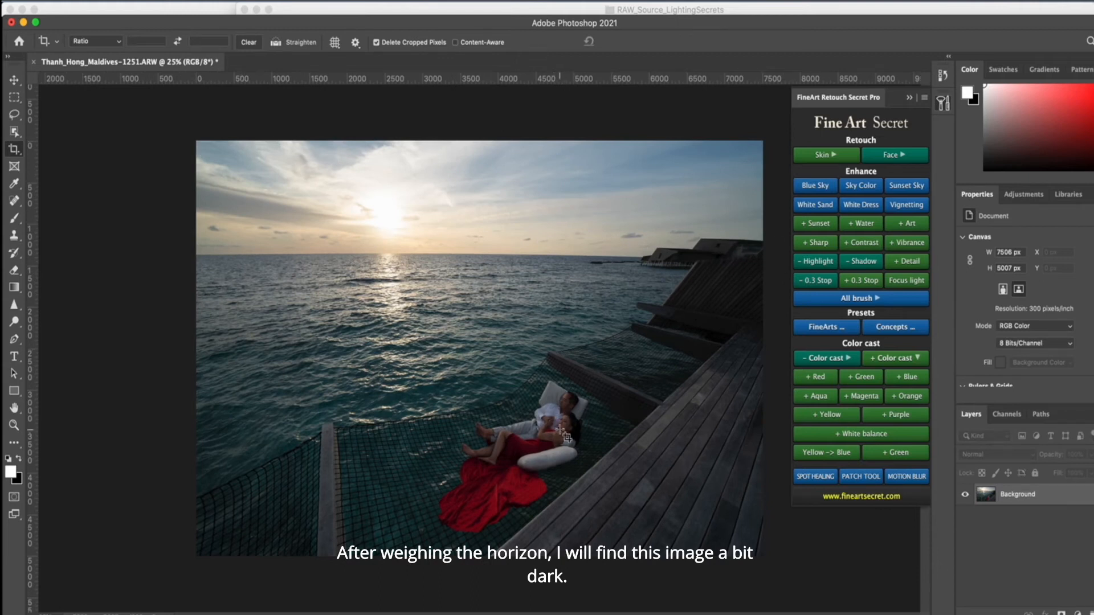
Brighten the photo with two - Shadow adjustments, and toggle the second one's visibility to compare its effect.
left_click(860, 264)
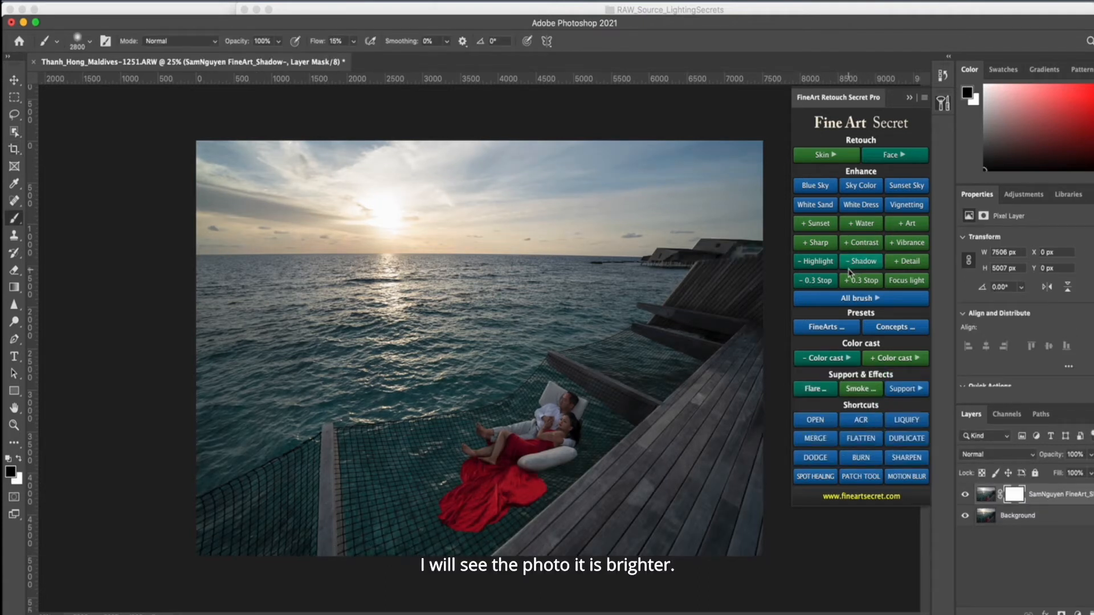
left_click(866, 263)
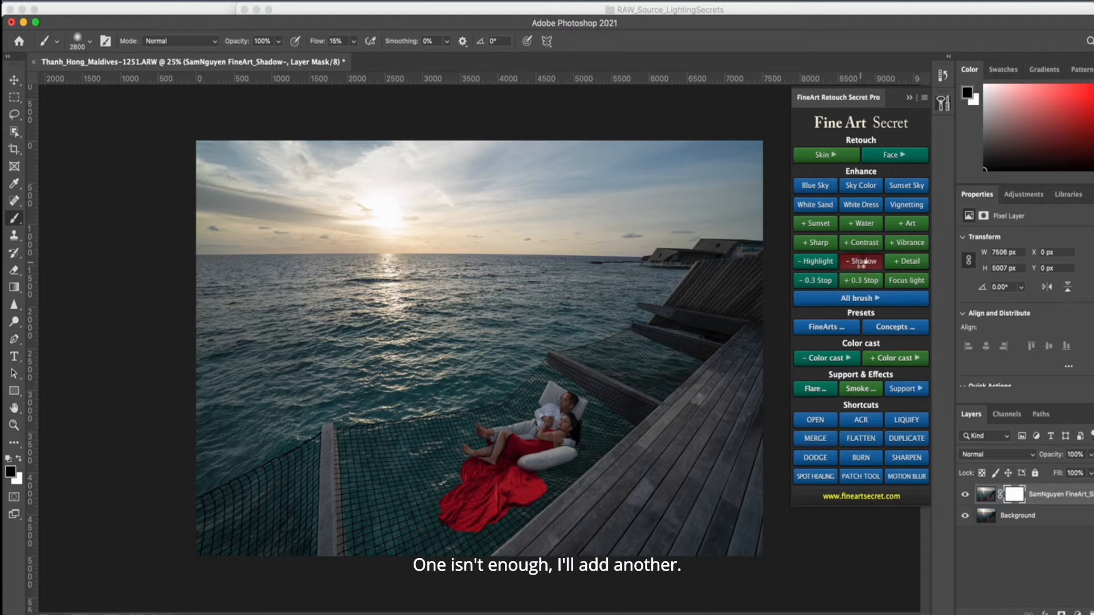
left_click(965, 495)
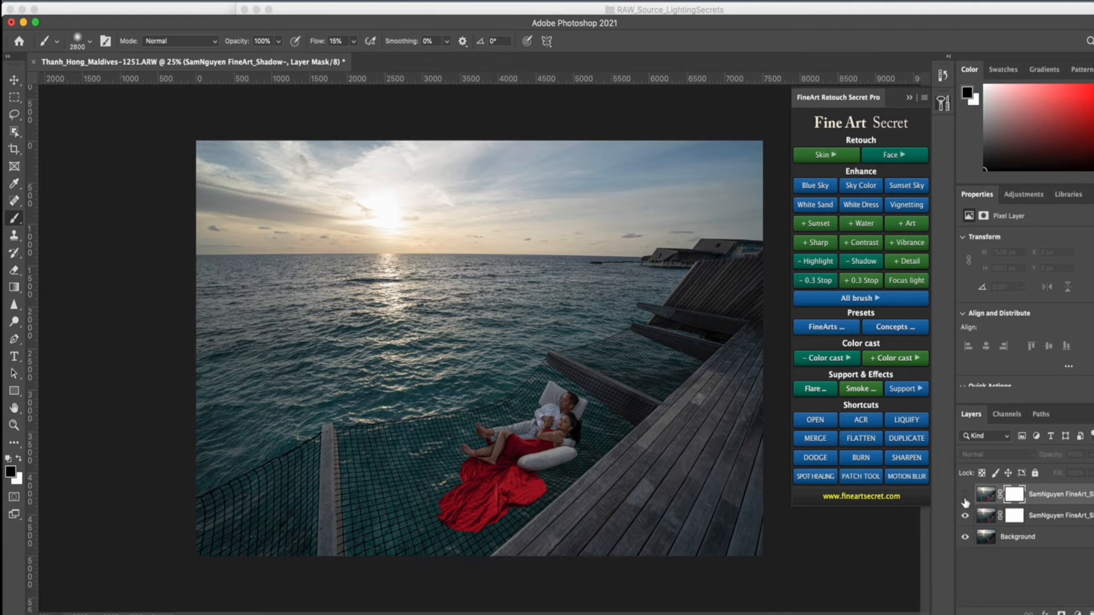
left_click(965, 496)
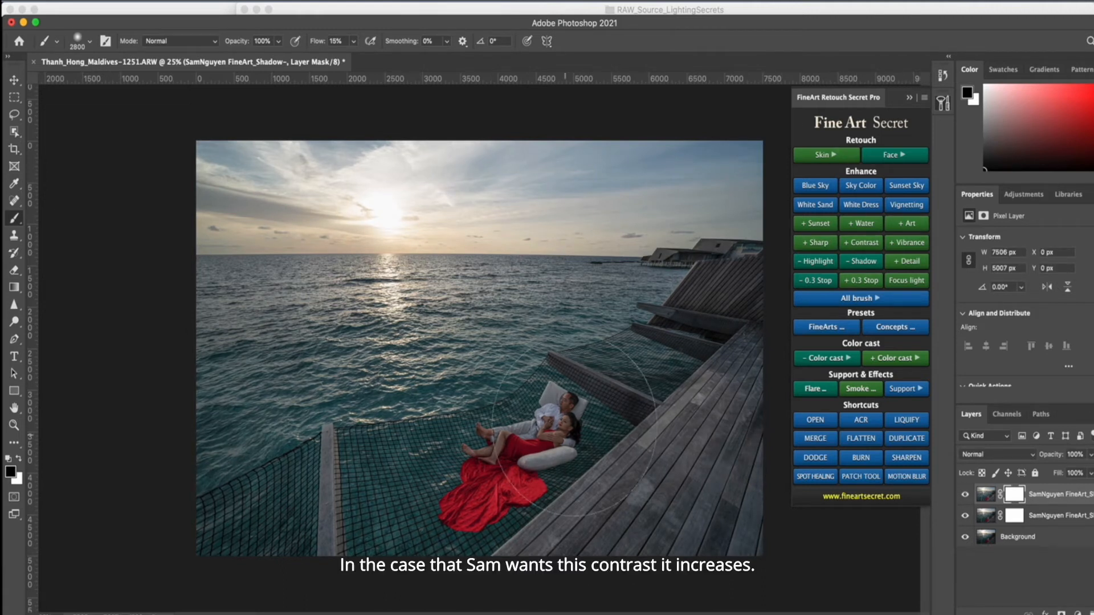
Add a + Contrast adjustment, compare the photo with and without it, and reduce the layer's opacity to 65%.
left_click(864, 249)
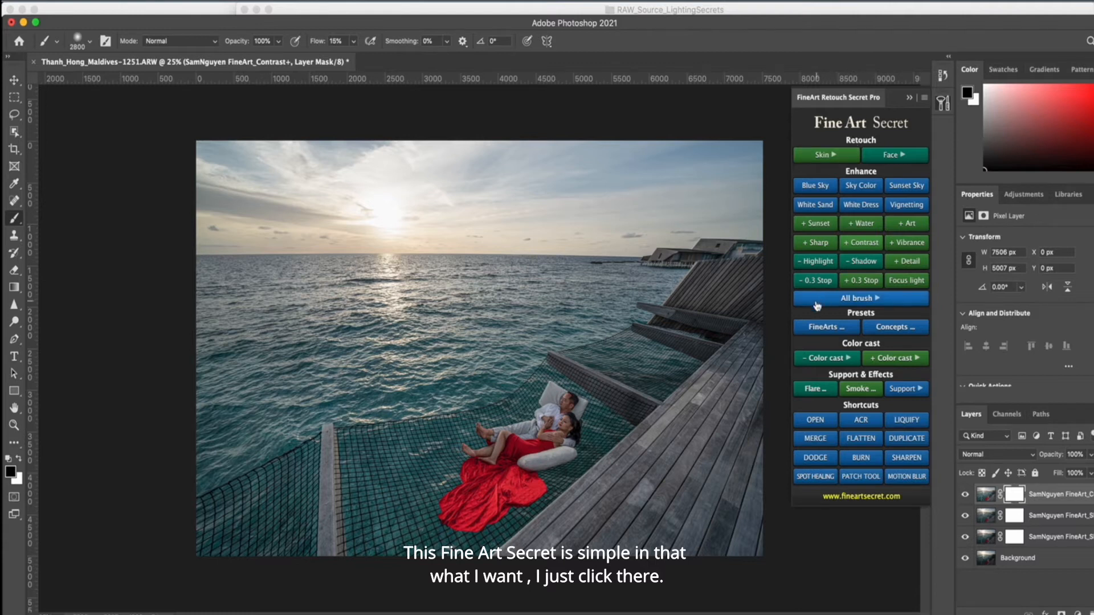
left_click(965, 495)
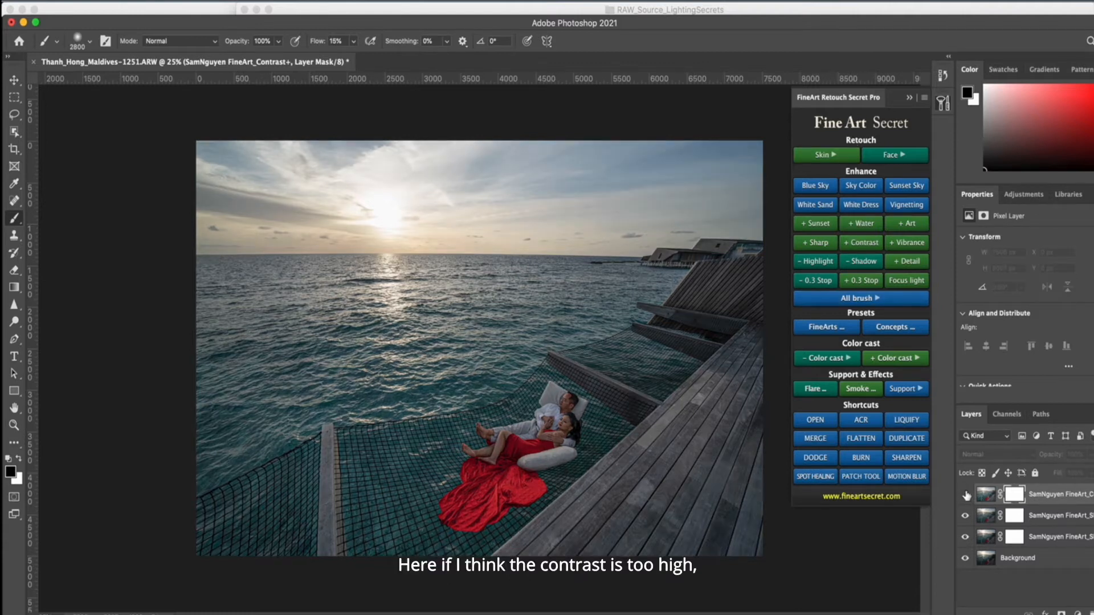
left_click(964, 497)
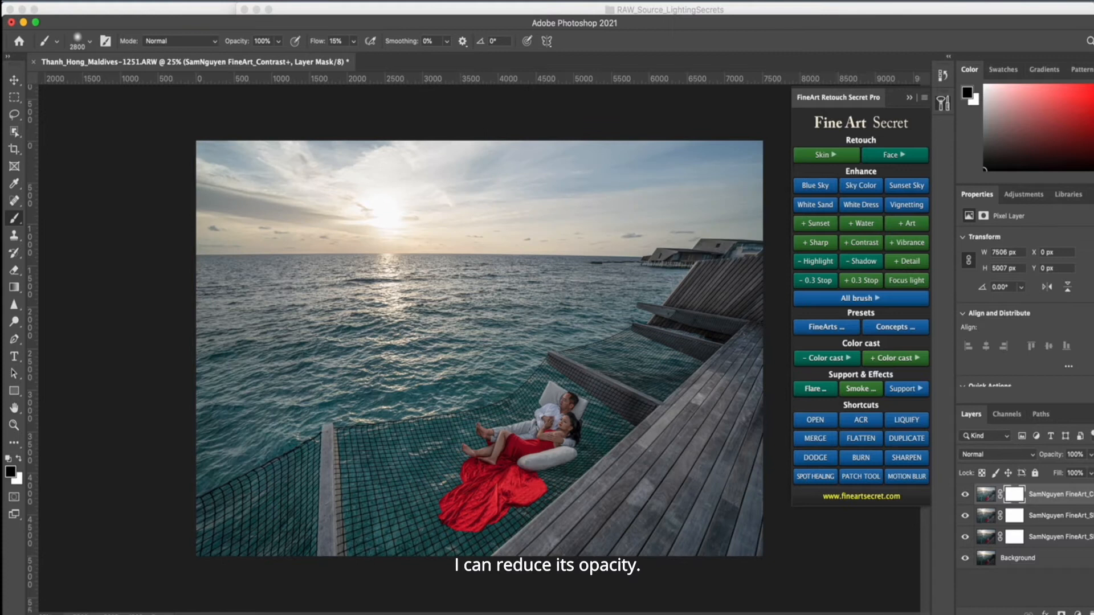
left_click(1089, 455)
left_click(1074, 473)
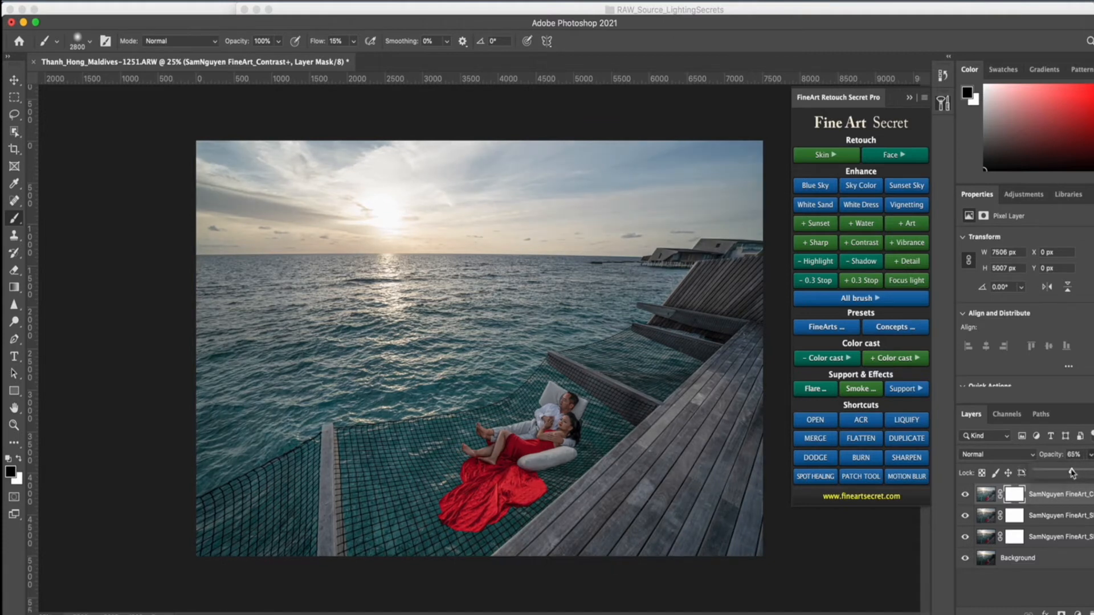
Group the contrast and two shadow layers, and toggle the group's visibility for a before-and-after comparison.
left_click(1053, 537, "shift")
key("super+g")
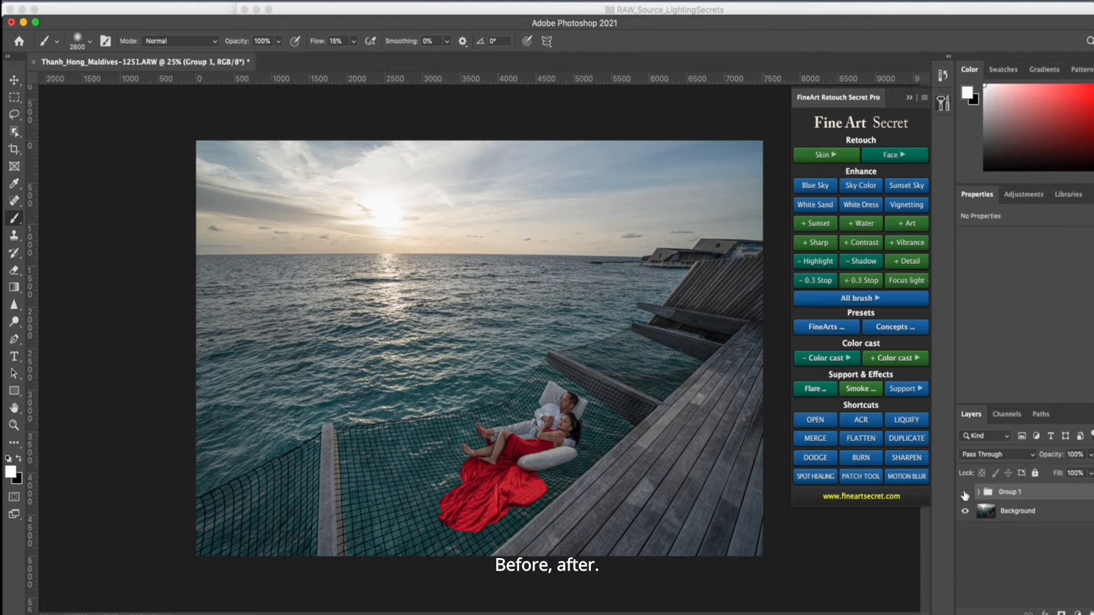
left_click(965, 492)
left_click(964, 493)
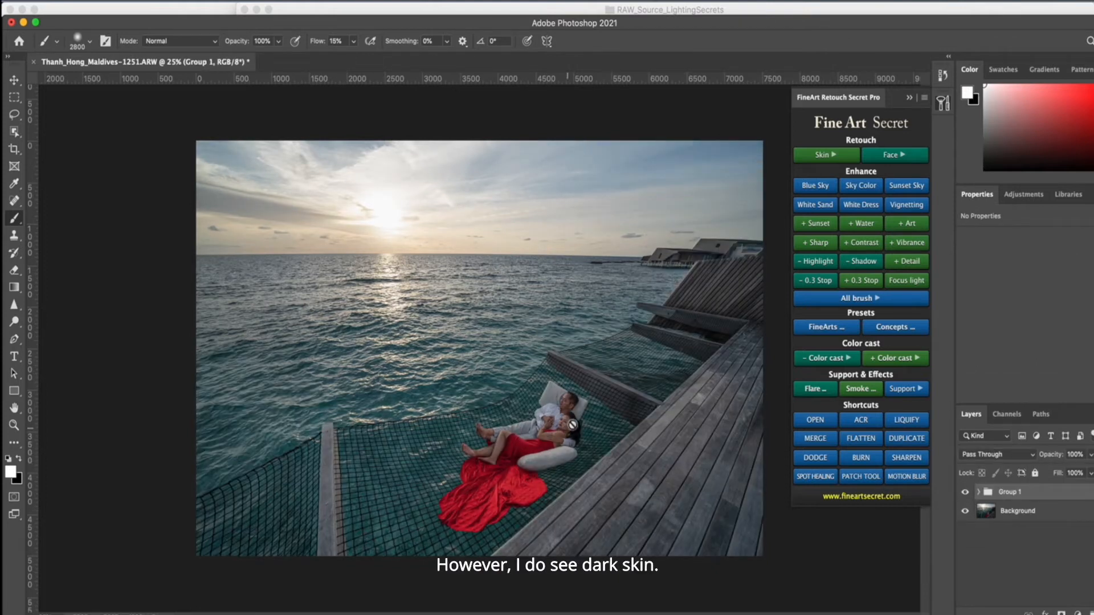
Add the White Skin 3 effect and paint its mask over the couple's faces and bodies with a much smaller brush.
left_click(826, 160)
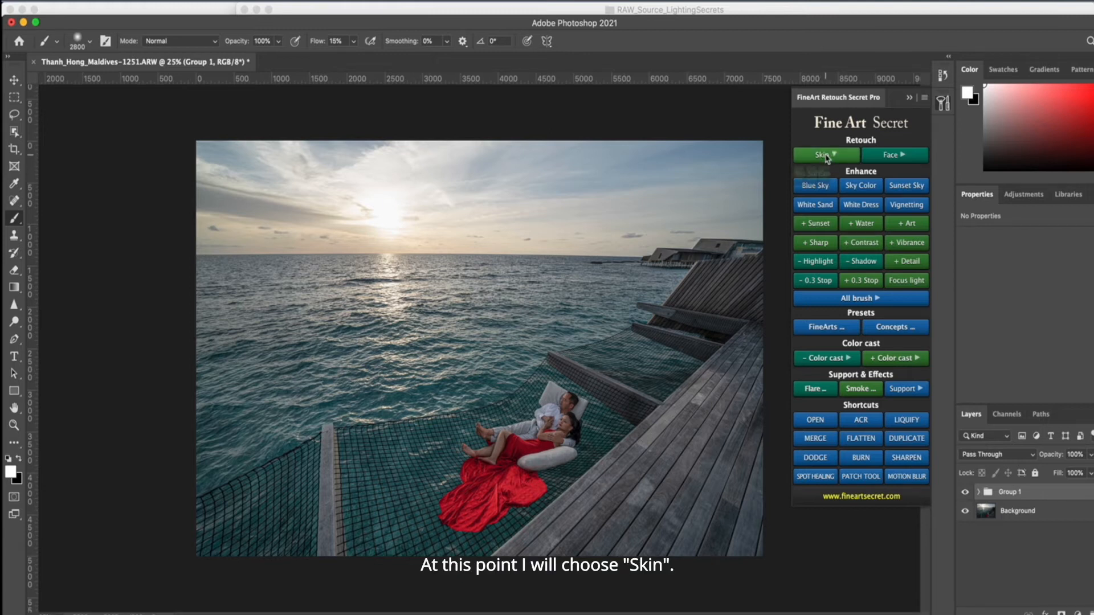
left_click(901, 196)
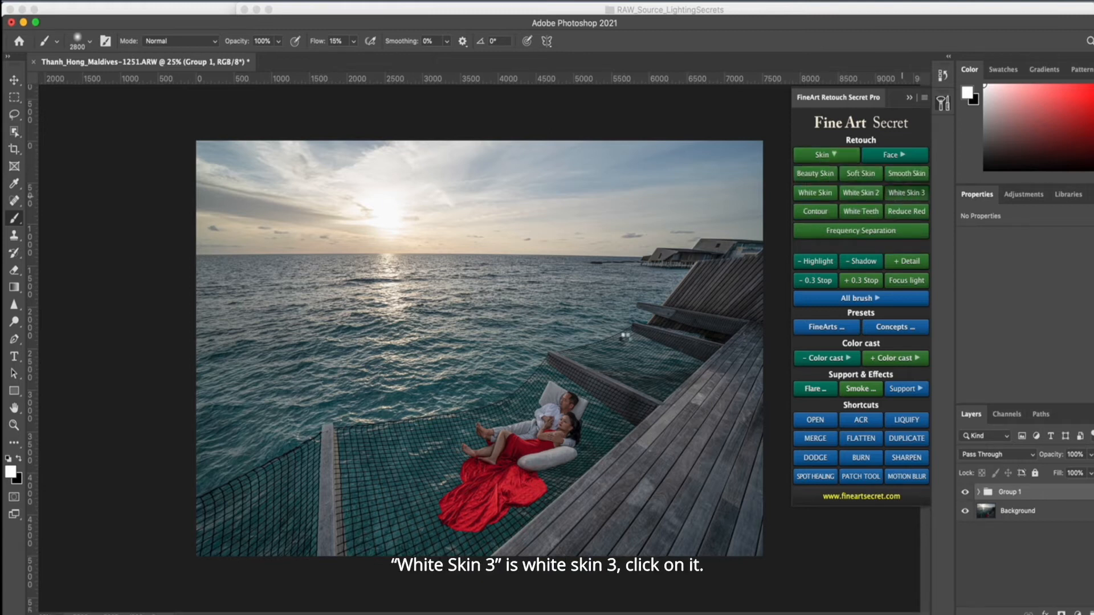
key("bracketleft")
key("bracketleft")
key("bracketleft")
key("bracketleft")
key("bracketleft")
key("bracketleft")
key("bracketleft")
key("bracketleft")
key("bracketleft")
key("bracketleft")
key("bracketleft")
key("bracketleft")
key("bracketleft")
key("bracketleft")
key("bracketleft")
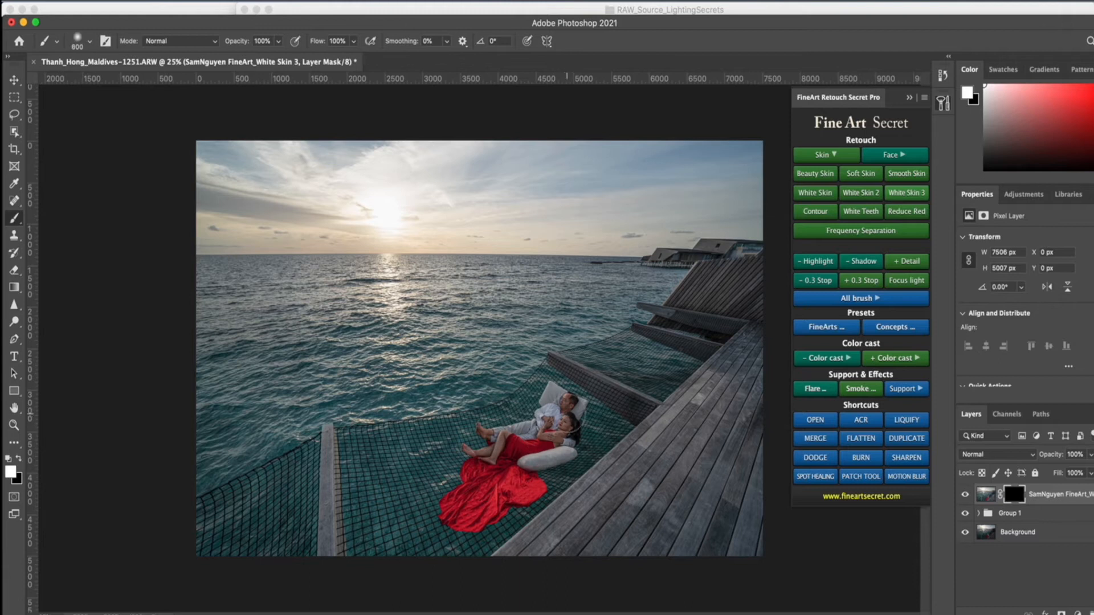
left_click(570, 399)
key("bracketright")
key("bracketright")
left_click_drag(522, 446, 562, 437)
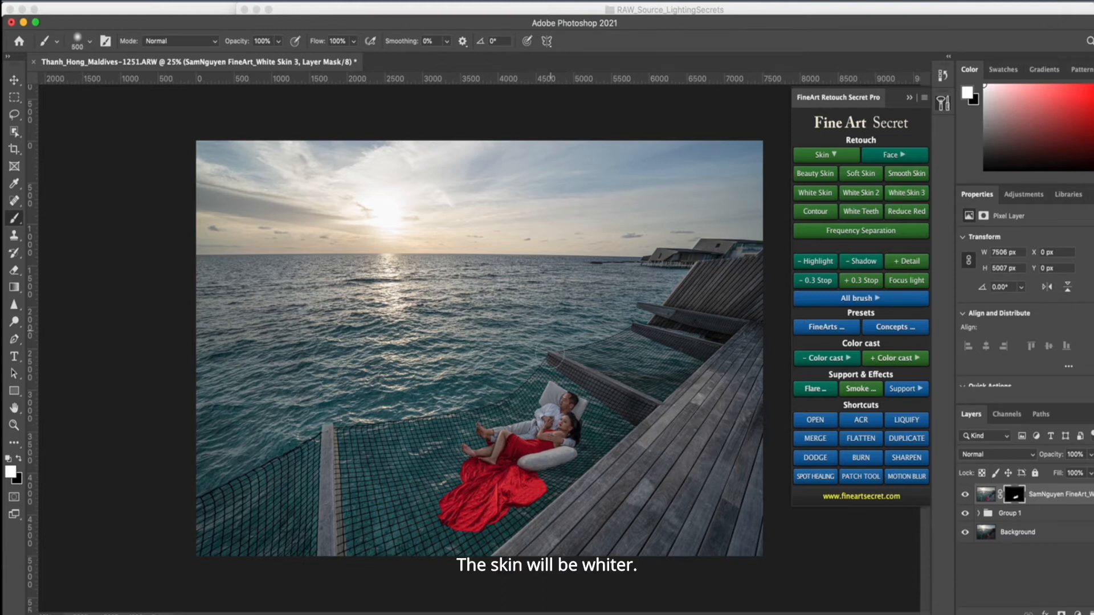
key("bracketright")
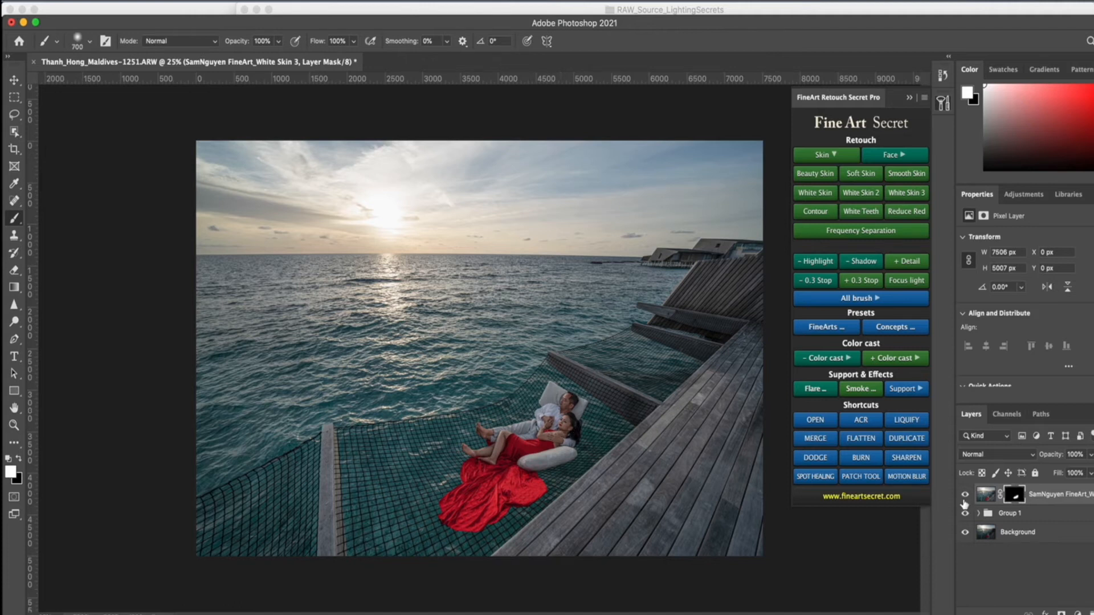
Toggle the White Skin 3 layer to compare the couple's skin, and set the brush size to 600.
left_click(964, 496)
left_click(965, 495)
key("bracketright")
key("bracketright")
key("bracketleft")
key("bracketleft")
key("bracketleft")
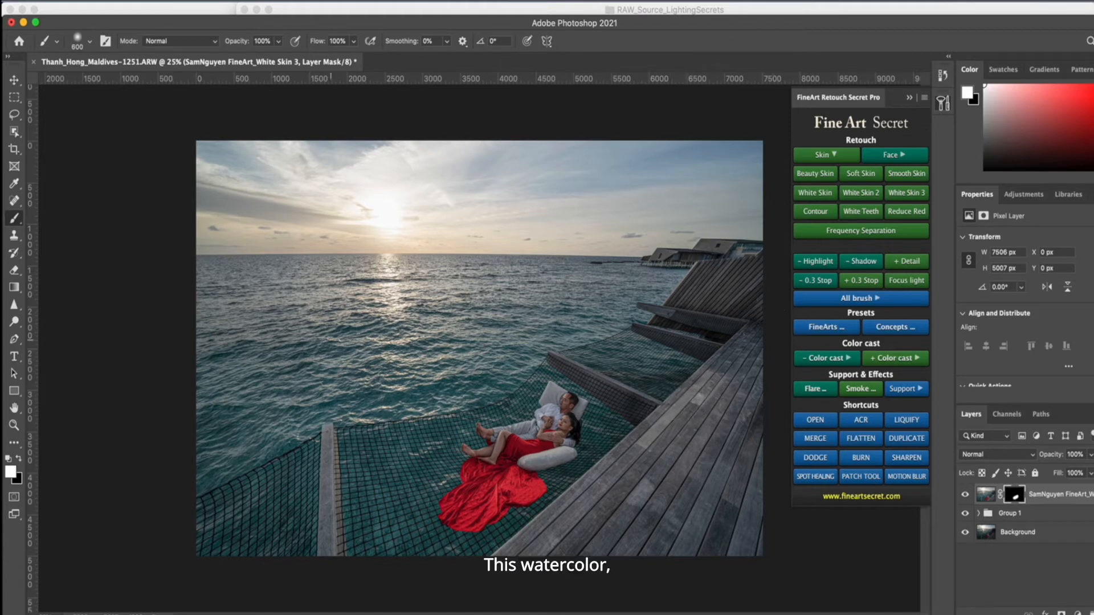
Apply the + Blue color cast twice to deepen the water color, and toggle the top layer to compare.
left_click(887, 359)
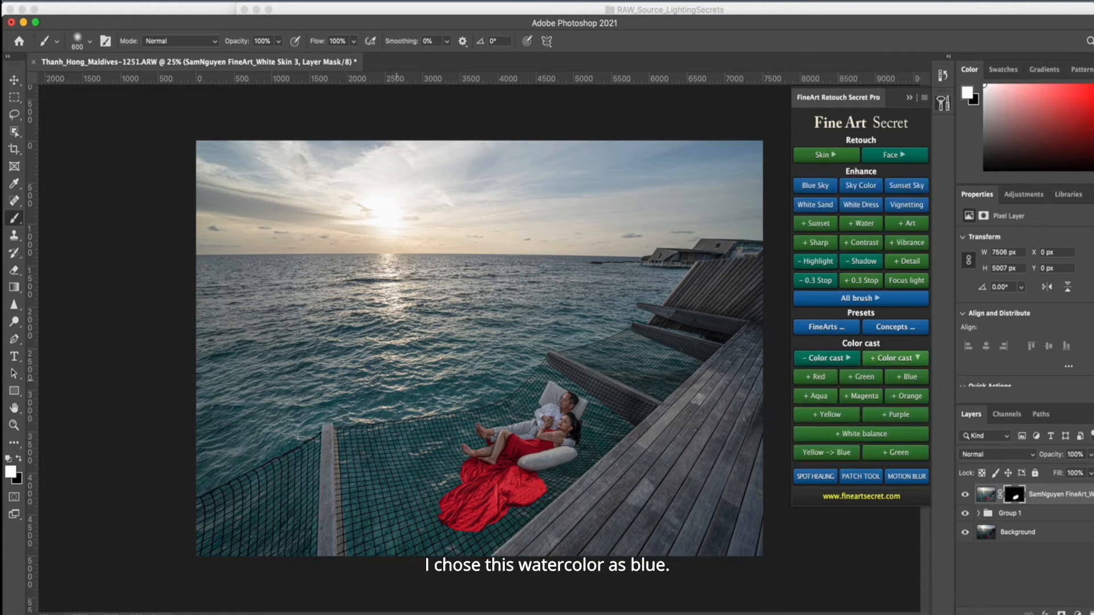
left_click(910, 377)
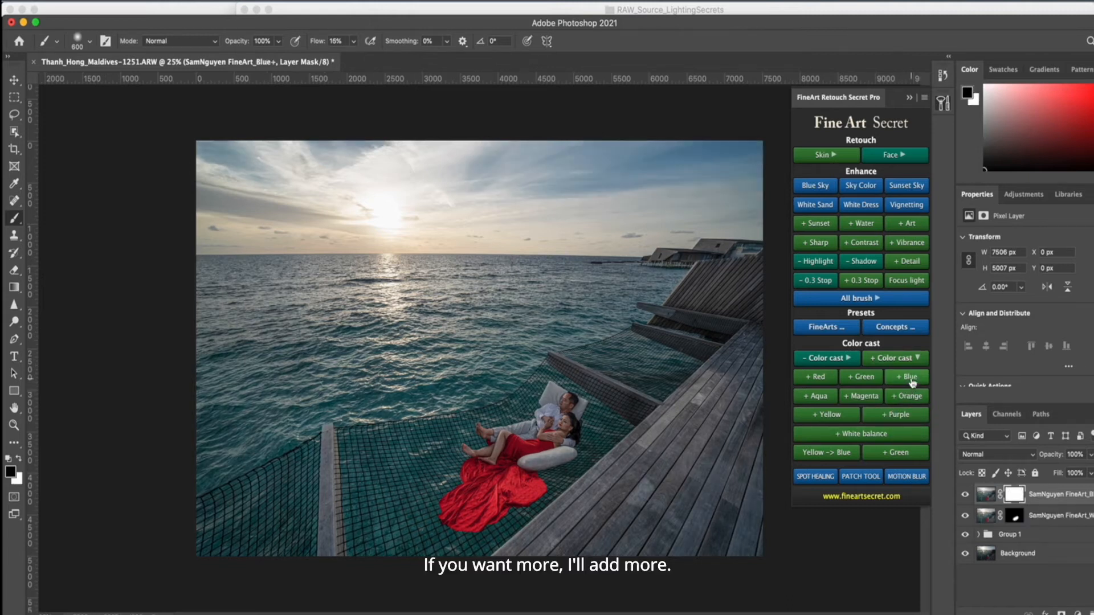
left_click(911, 383)
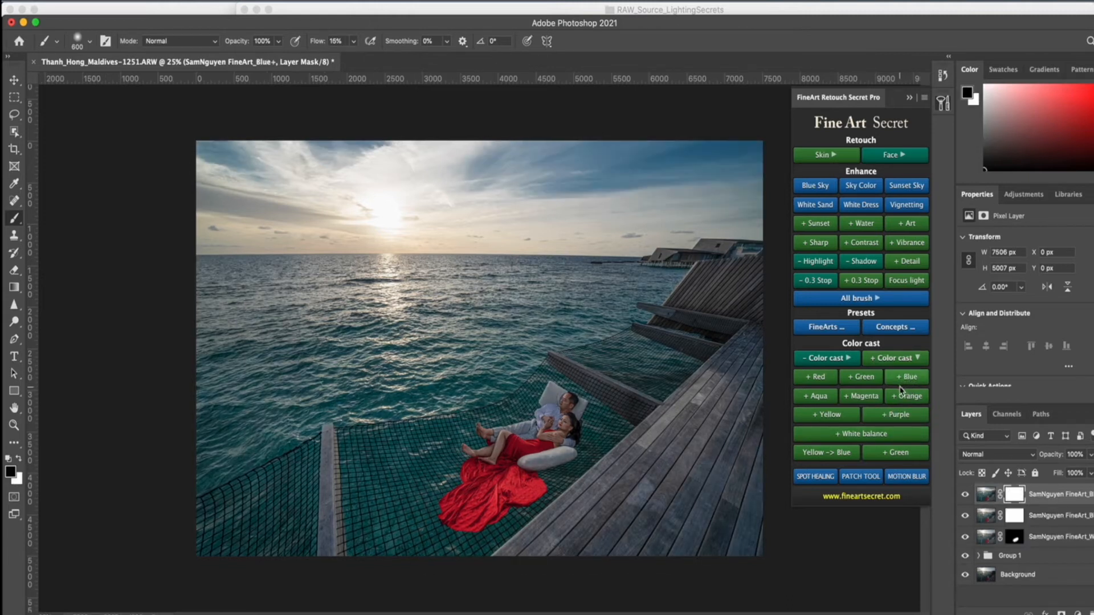
left_click(967, 495)
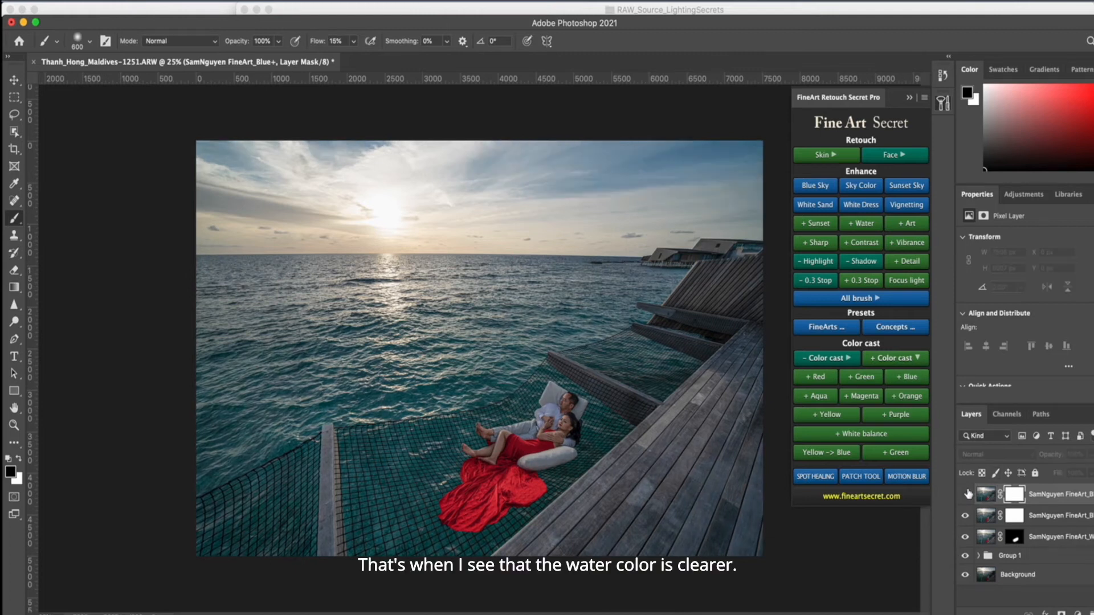
left_click(967, 495)
left_click(967, 495)
left_click(967, 496)
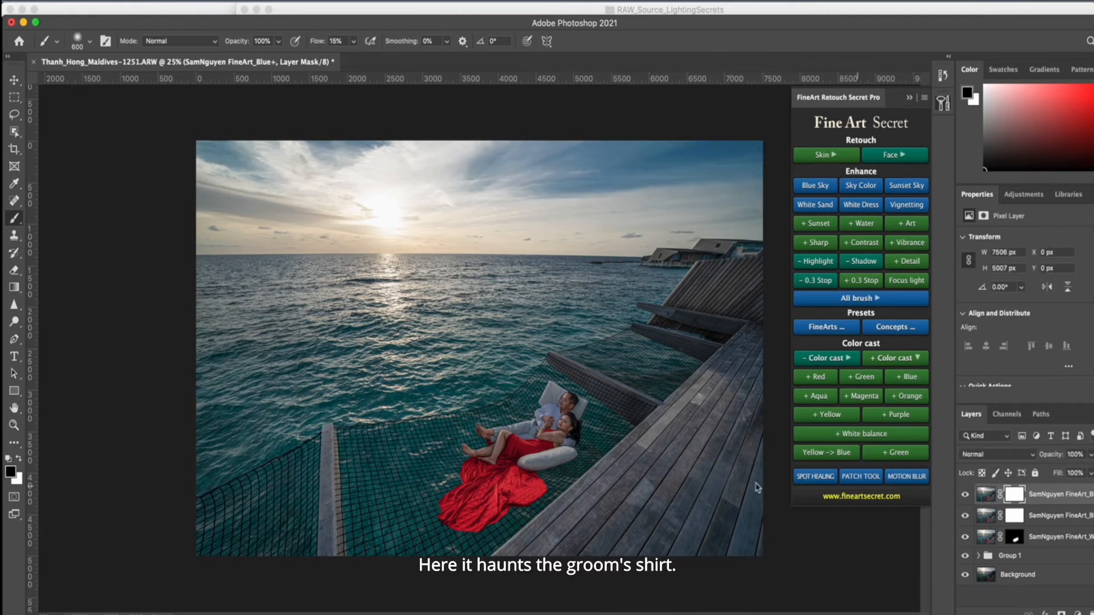
Group the two blue color cast layers and add a white layer mask to the group.
key("super+plus")
key("super+plus")
left_click_drag(701, 471, 626, 282)
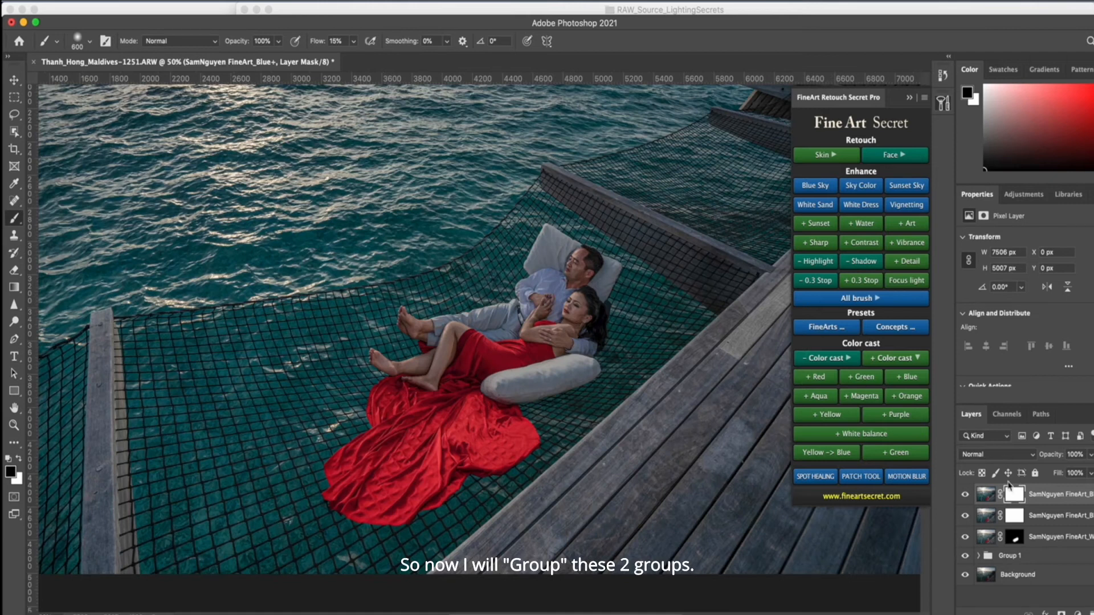
left_click(1065, 520, "shift")
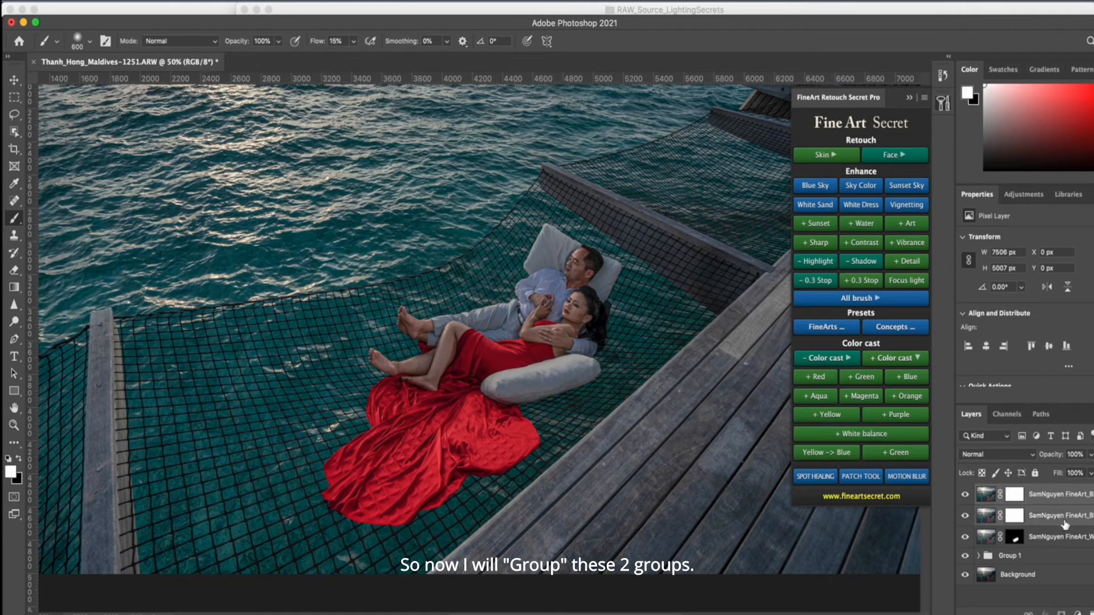
key("super+g")
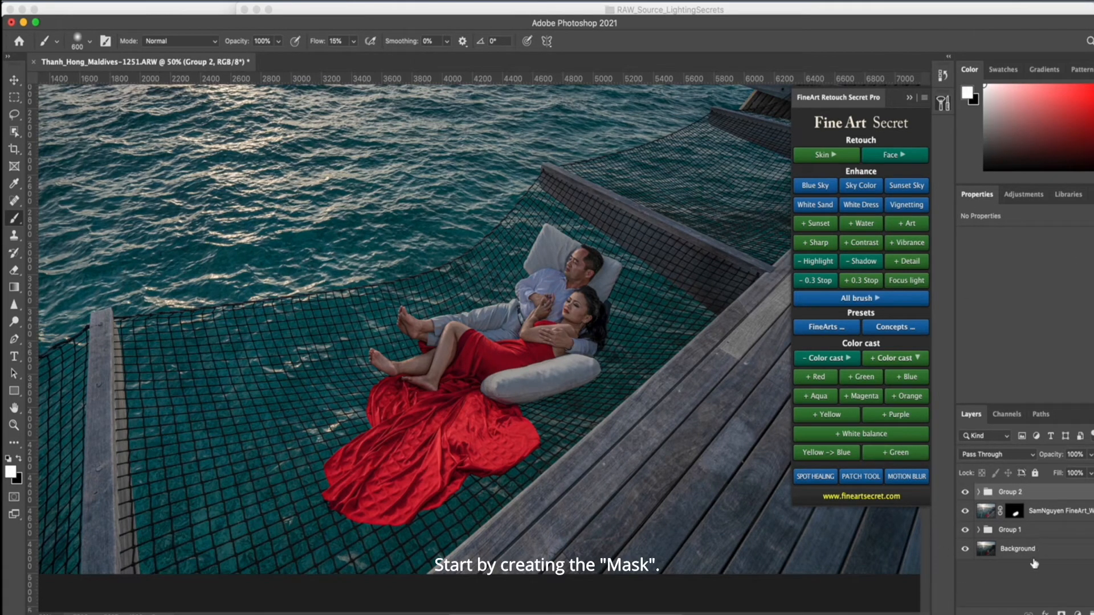
left_click(1061, 608)
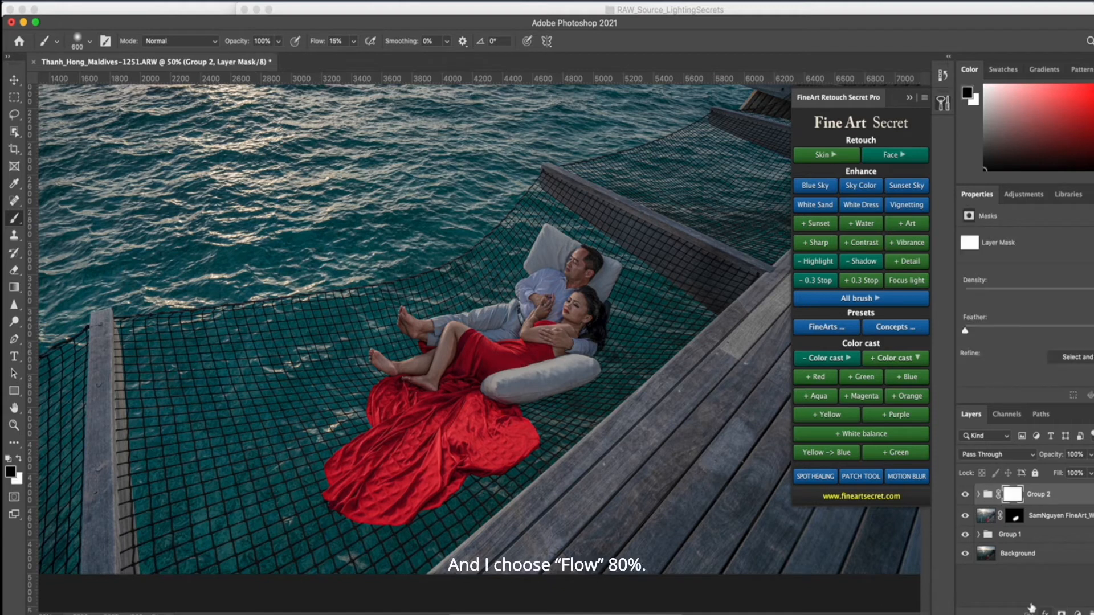
Set the brush flow to 79% and size to 150, and mask the blue cast off the groom's shirt.
left_click(354, 42)
left_click_drag(352, 59, 393, 59)
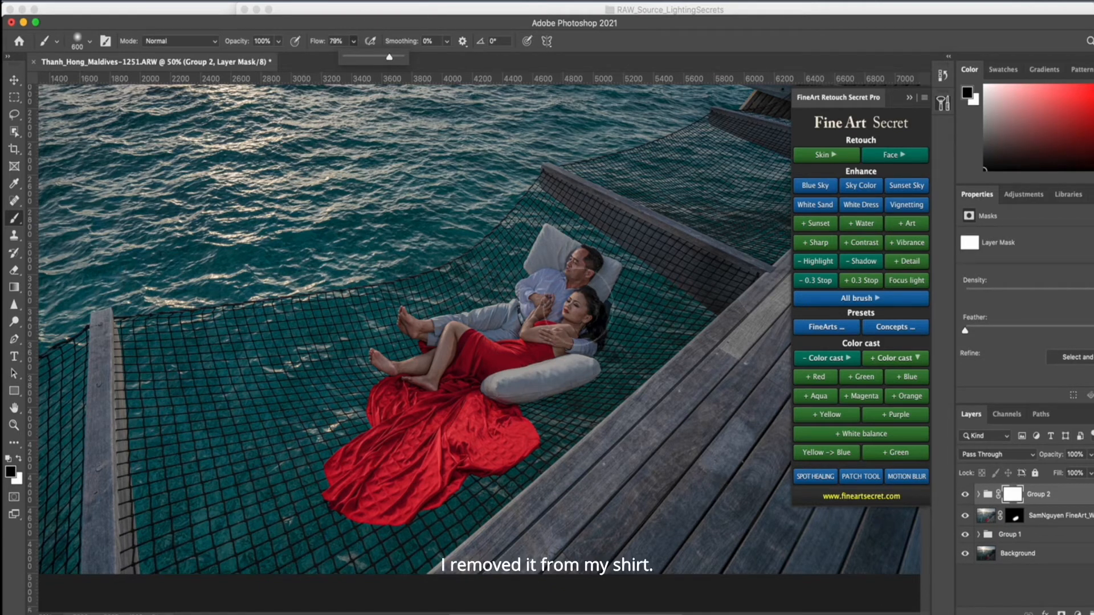
key("bracketleft")
key("bracketleft")
key("bracketleft")
key("bracketleft")
key("bracketleft")
key("bracketleft")
key("bracketleft")
left_click_drag(567, 295, 525, 295)
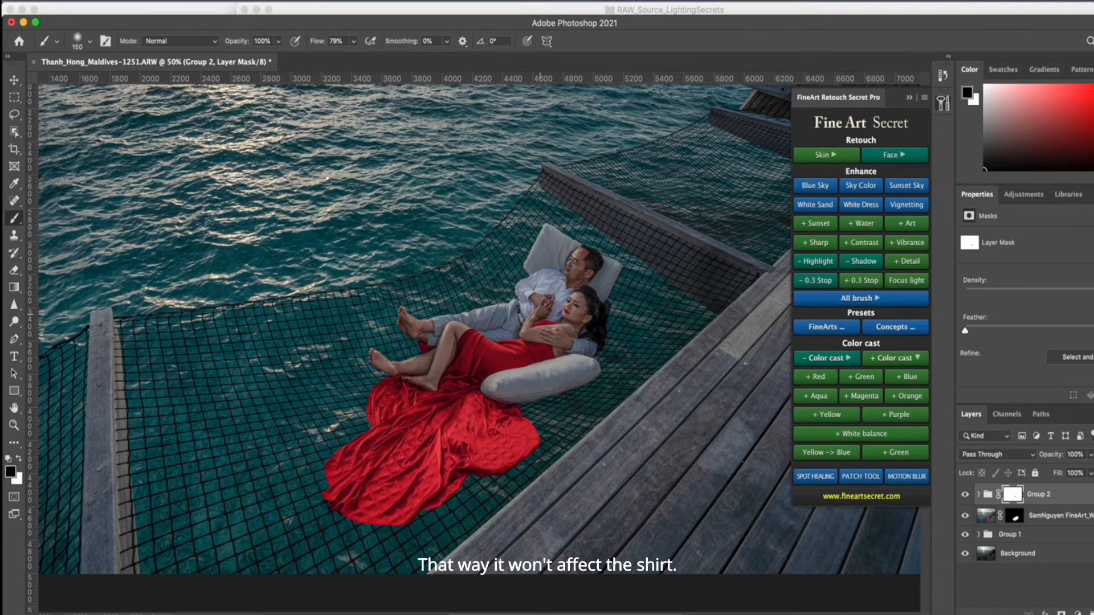
Mask the blue cast off the groom's trousers and the rest of his outfit with a slightly larger brush.
key("bracketright")
key("bracketright")
key("bracketright")
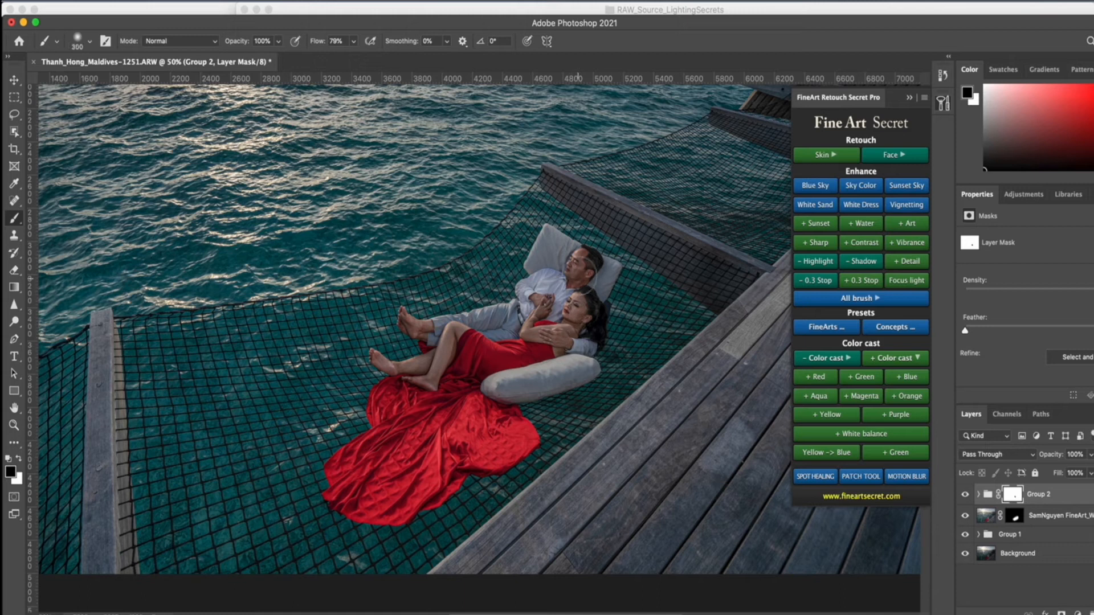
key("bracketleft")
key("bracketleft")
left_click_drag(469, 330, 536, 306)
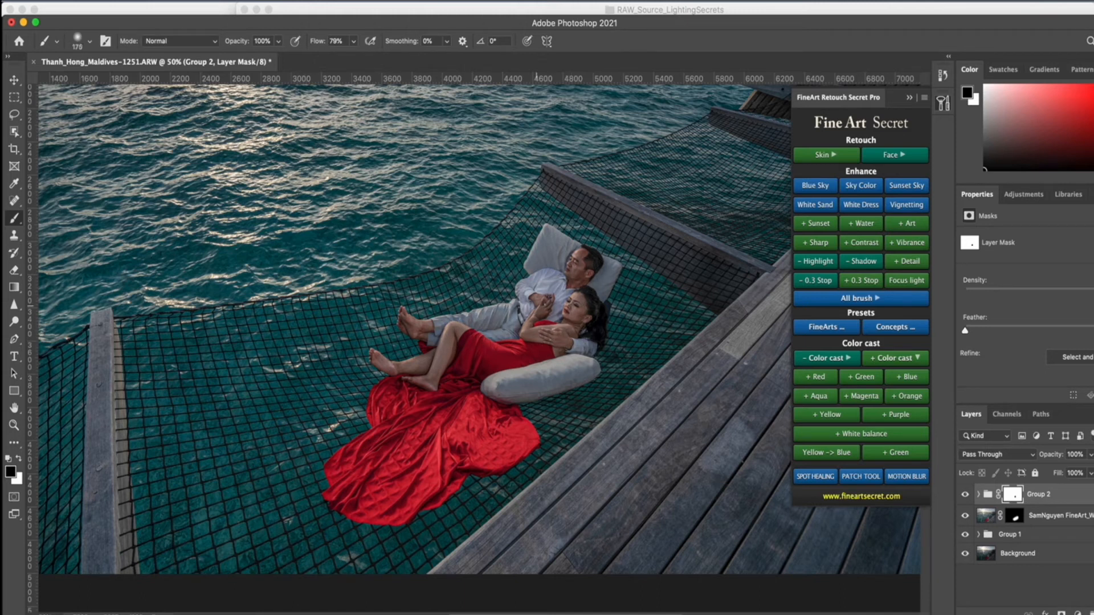
key("bracketright")
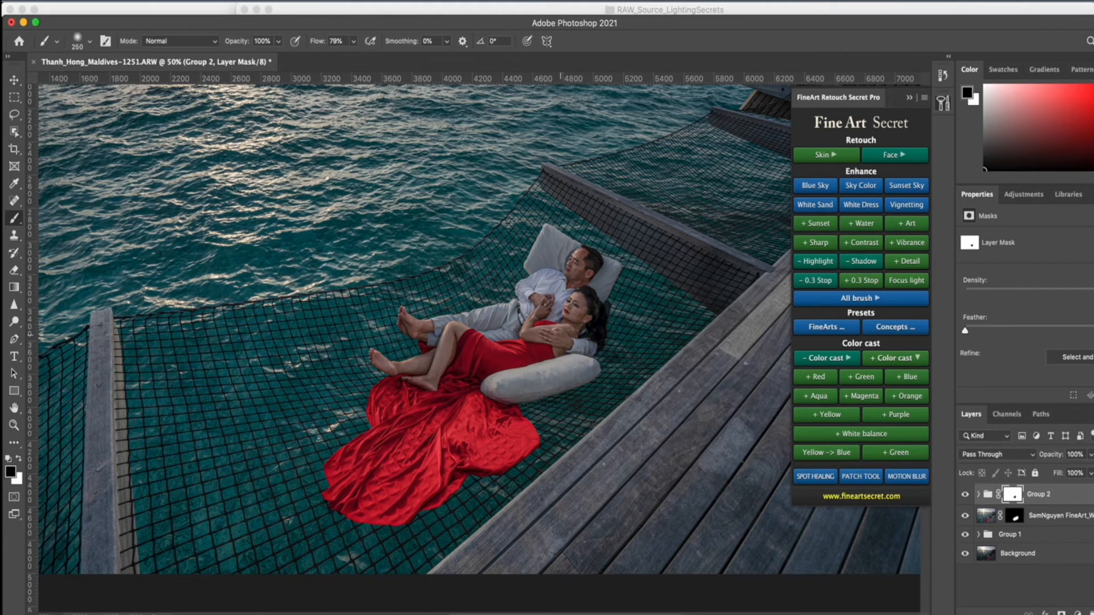
key("super+minus")
key("super+minus")
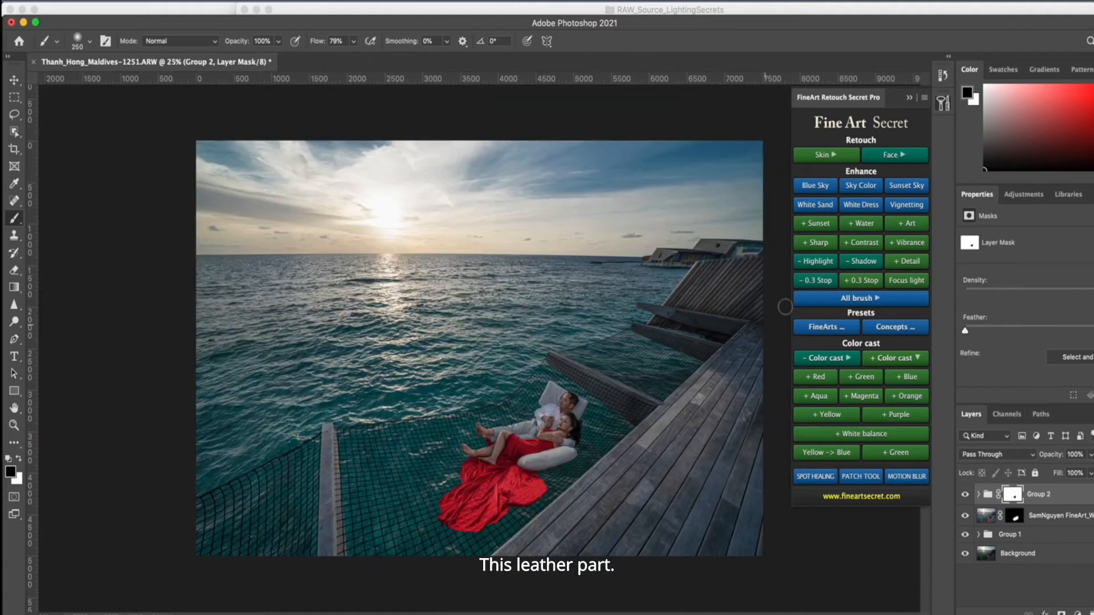
left_click(826, 155)
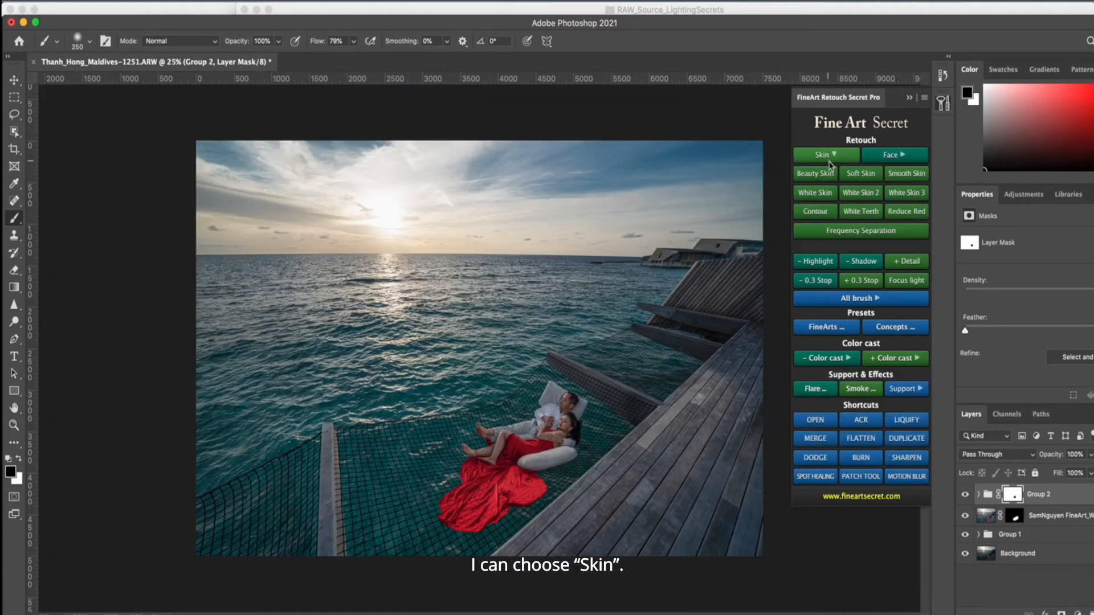
left_click(829, 154)
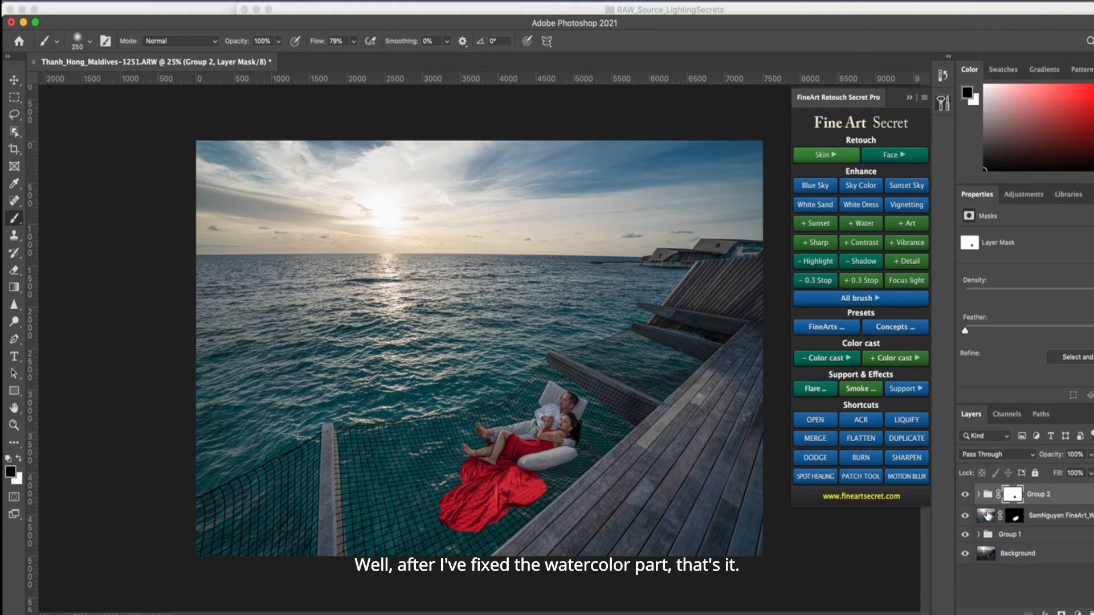
Merge the visible layers into a new layer and apply Sunset Sky with a radial filter widened across the sky and upper sea.
left_click(815, 440)
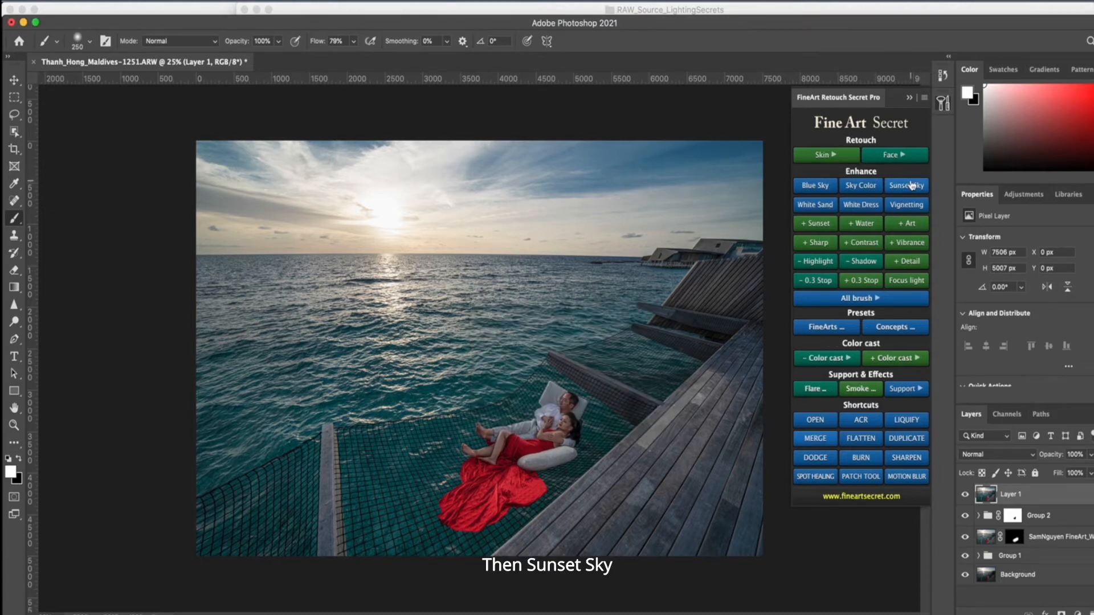
left_click(913, 186)
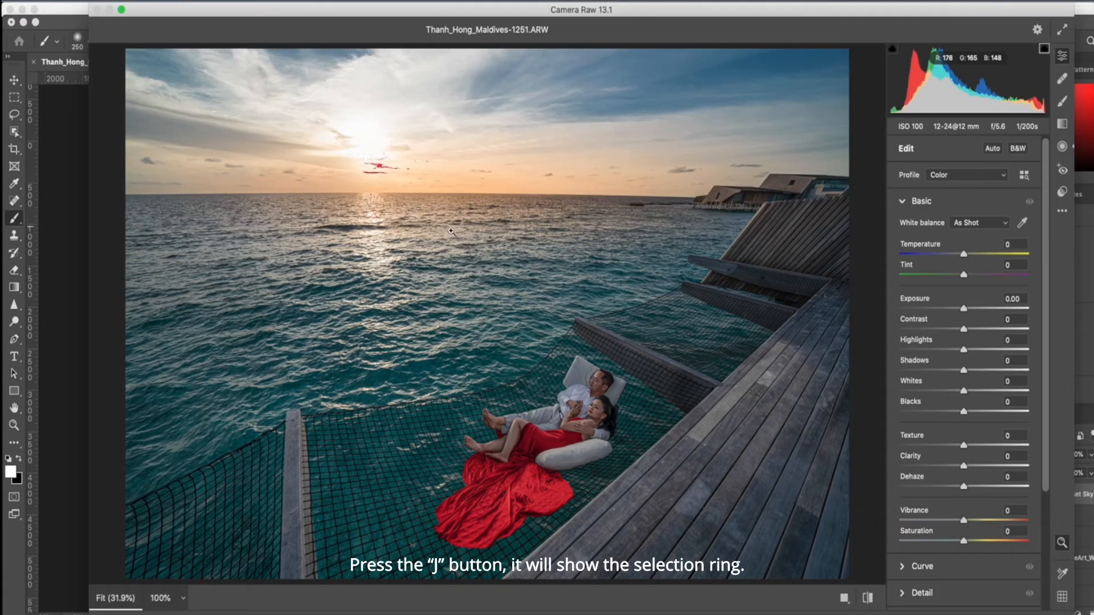
key("j")
left_click_drag(490, 187, 391, 145)
left_click_drag(387, 209, 387, 299)
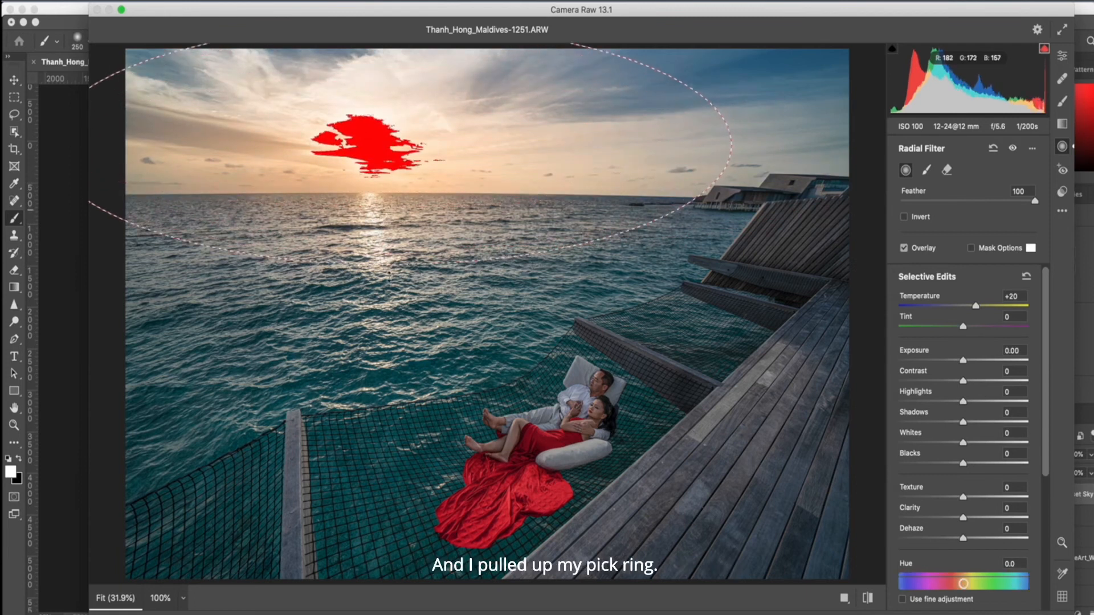
left_click_drag(732, 144, 870, 139)
left_click_drag(393, 306, 392, 353)
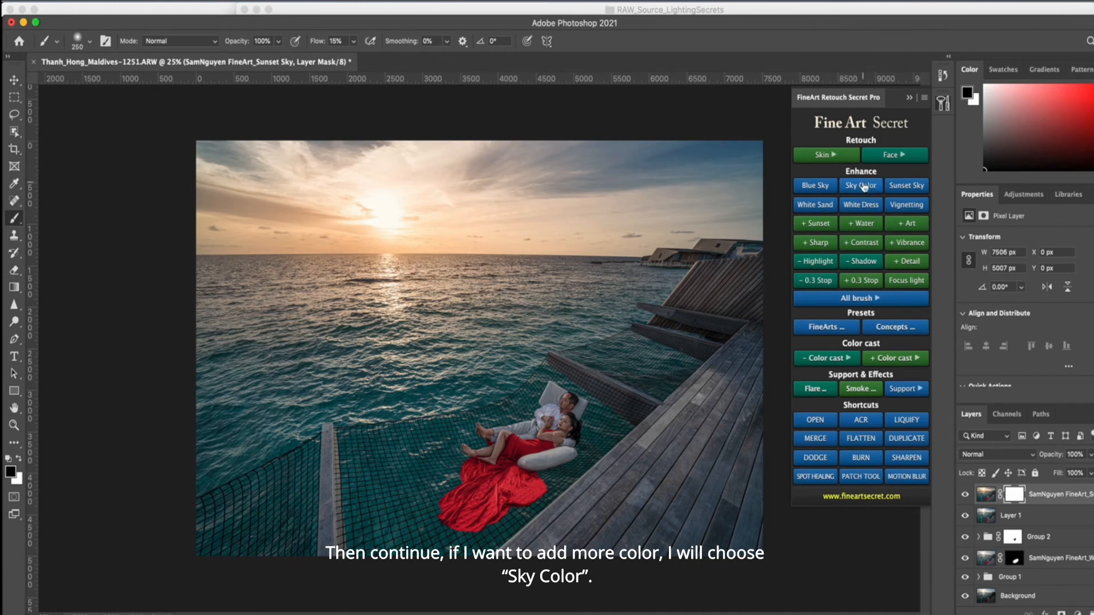
Apply Sky Color with a radial filter over the upper clouds, stretched past the photo's edge and down toward the sun.
left_click(859, 188)
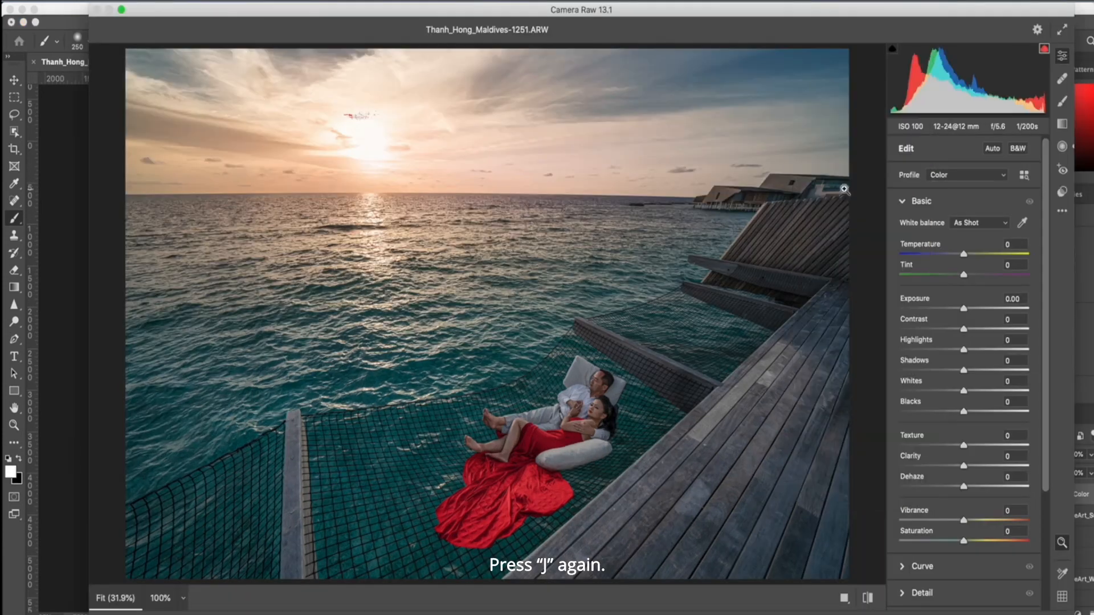
left_click_drag(476, 171, 446, 71)
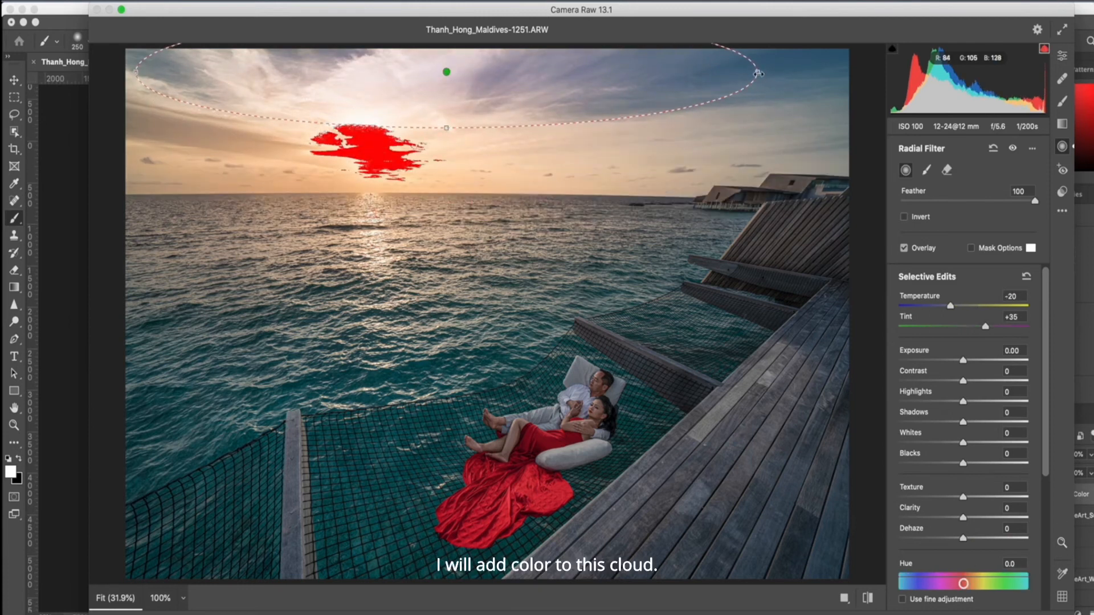
left_click_drag(758, 73, 974, 74)
left_click_drag(448, 128, 447, 170)
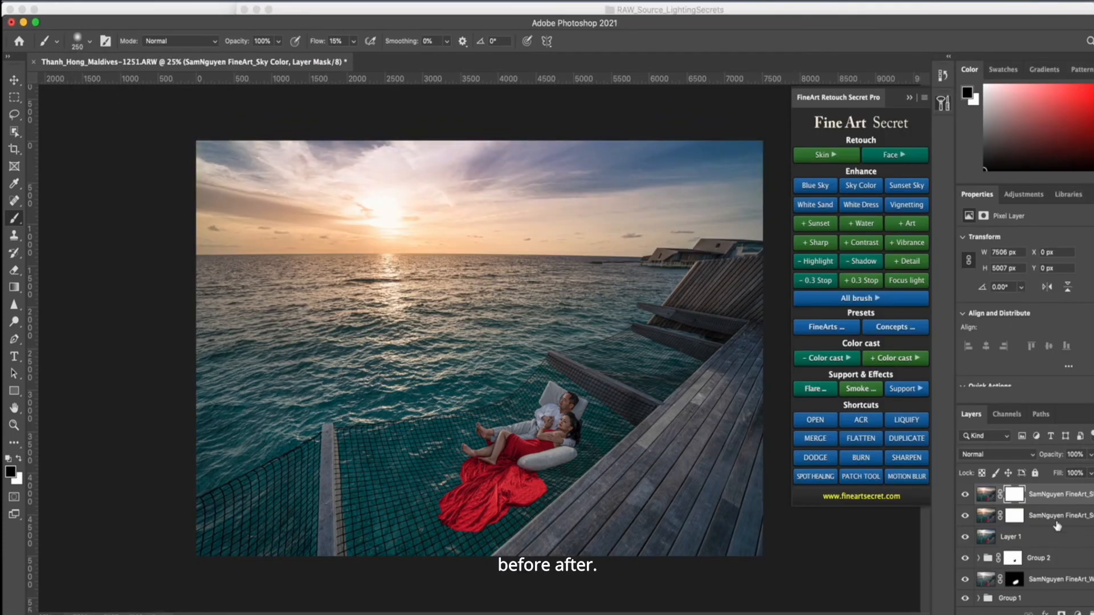
Group the Sunset Sky and Sky Color layers and toggle the group to compare before and after.
left_click(1055, 527)
key("super+g")
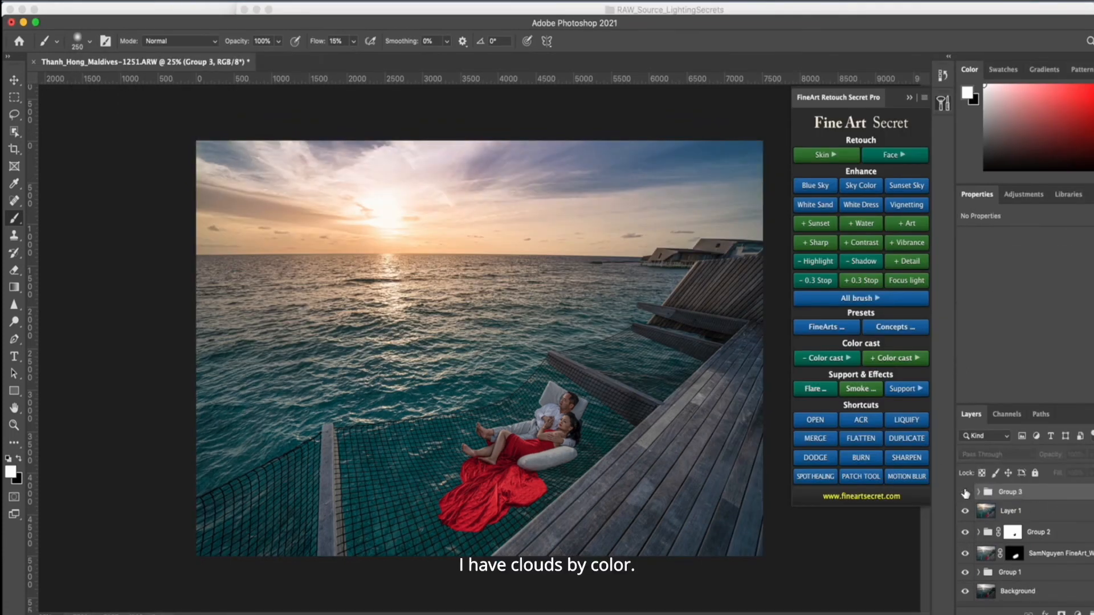
left_click(966, 494)
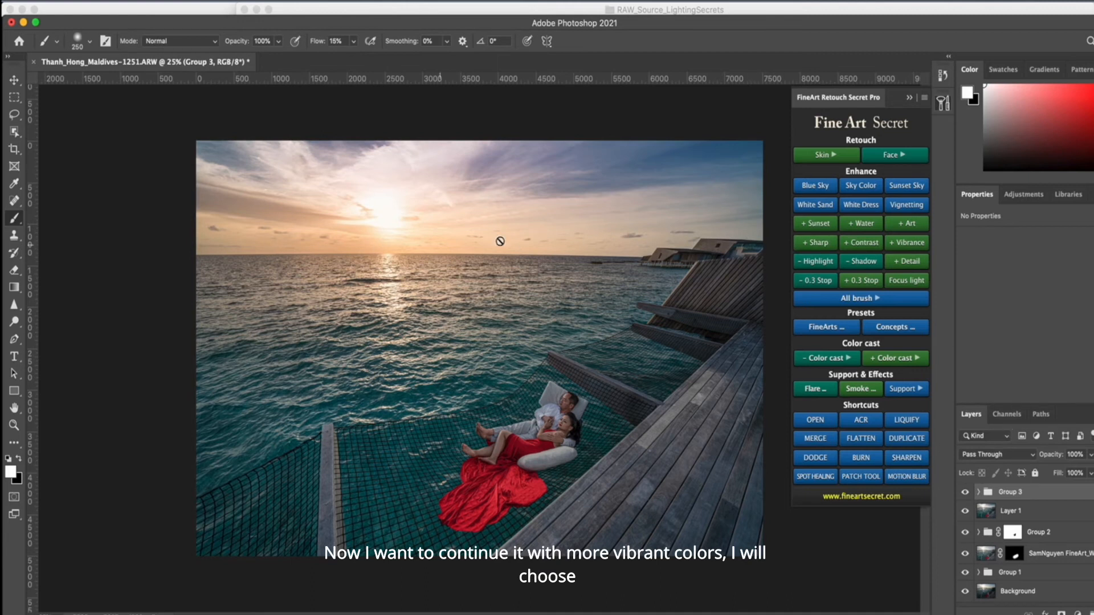
Apply the + Sunset enhancement to add yellow to the photo, and toggle its layer to compare.
left_click(819, 227)
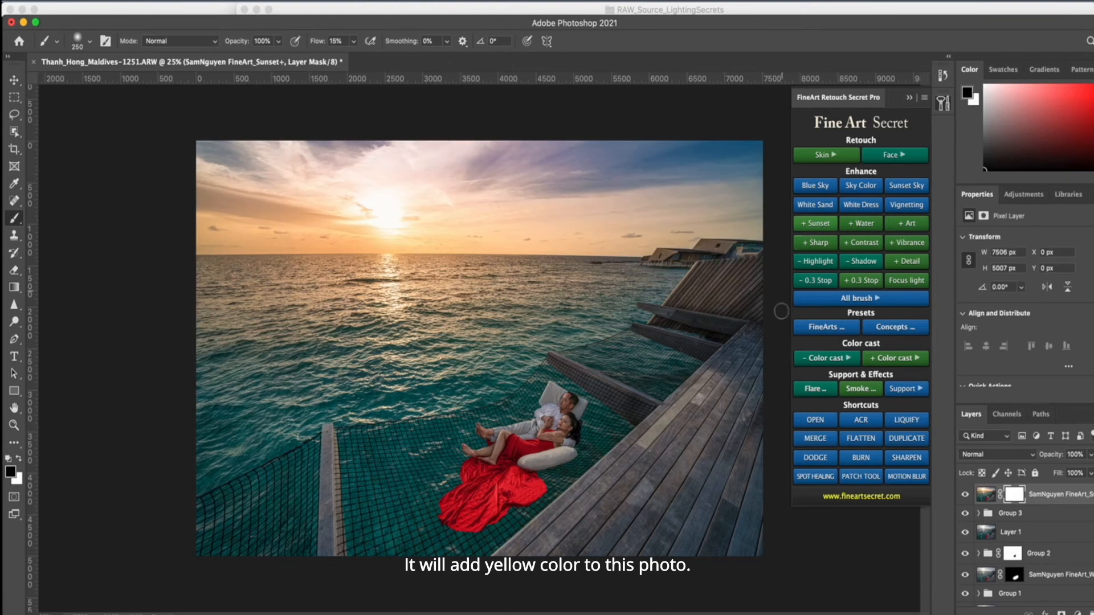
left_click(964, 495)
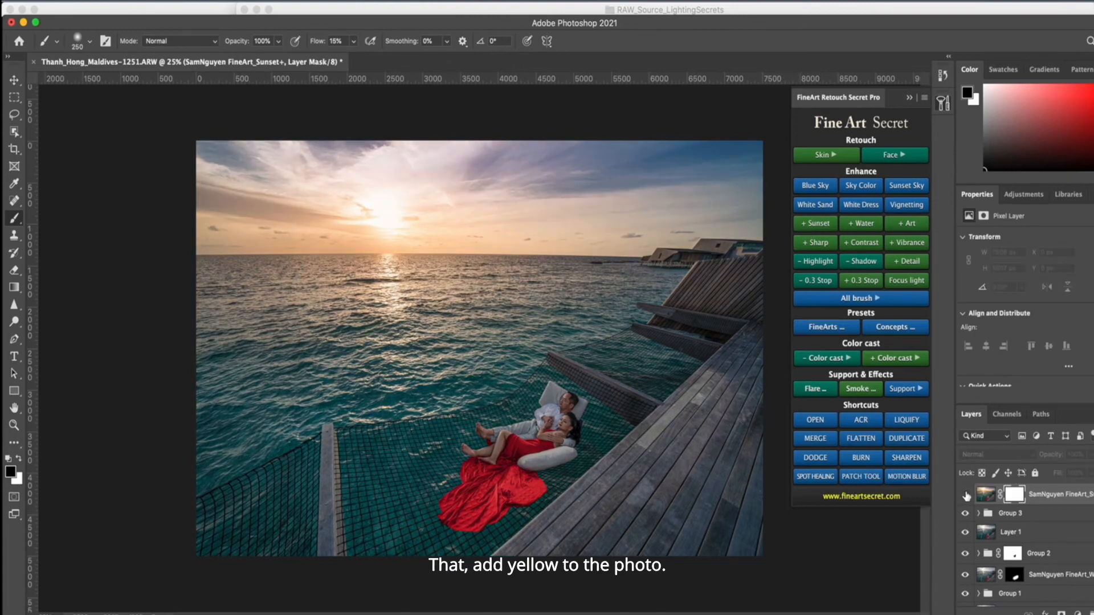
left_click(966, 495)
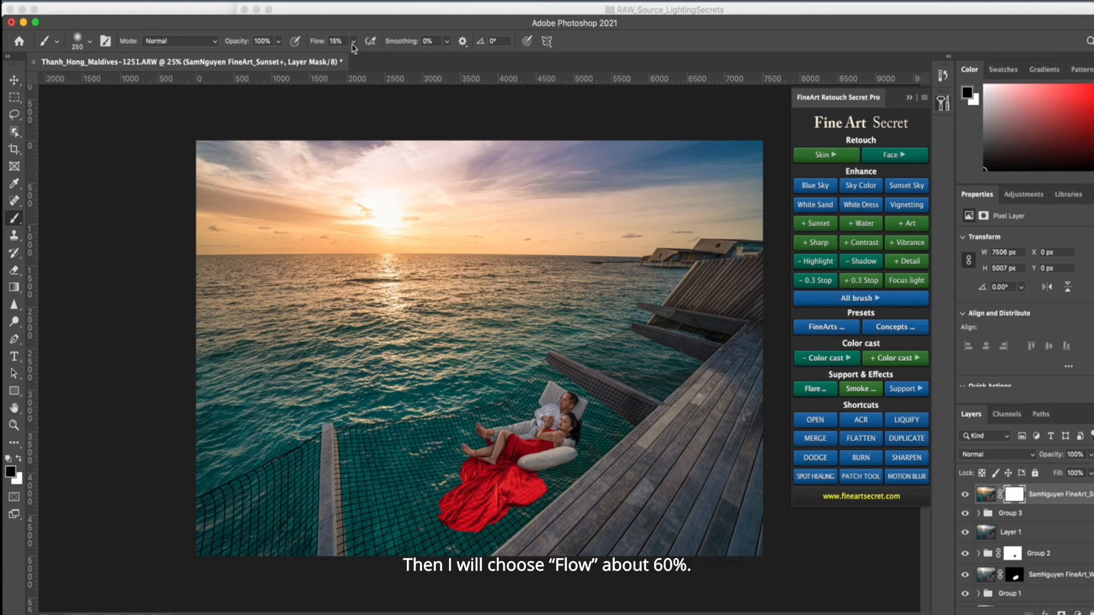
Set the brush flow to 59% and size to 300, and mask the sunset tone off the couple.
left_click_drag(354, 41, 378, 60)
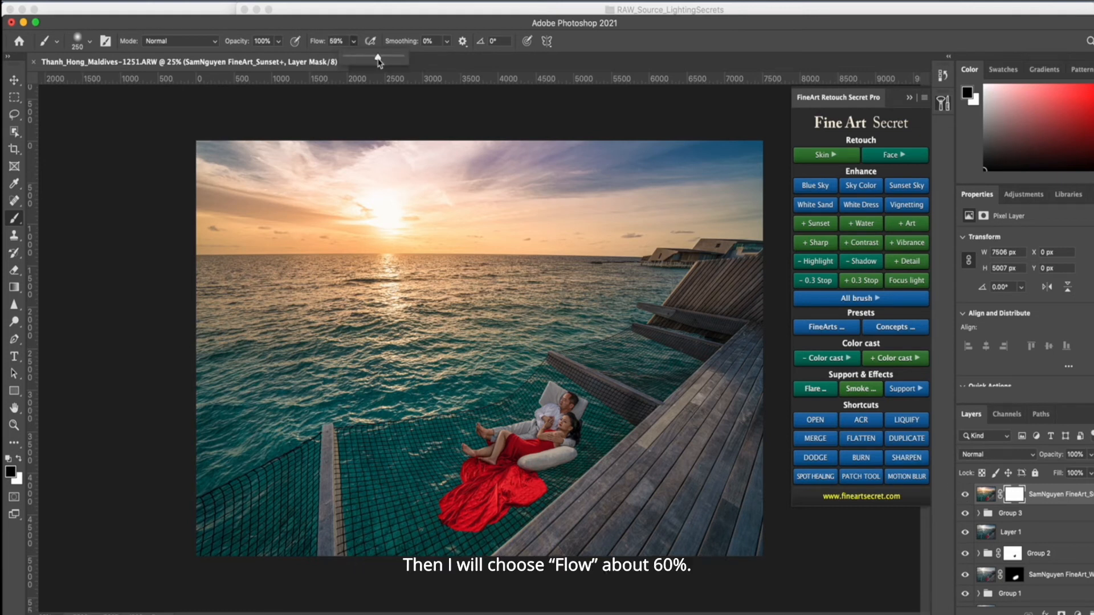
left_click_drag(378, 60, 379, 60)
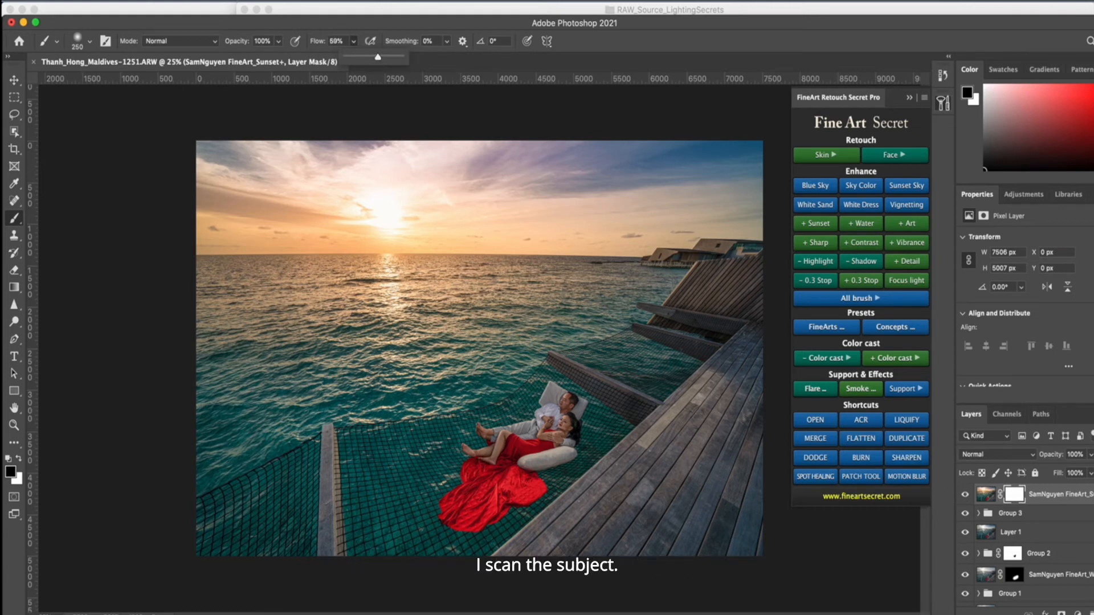
key("]")
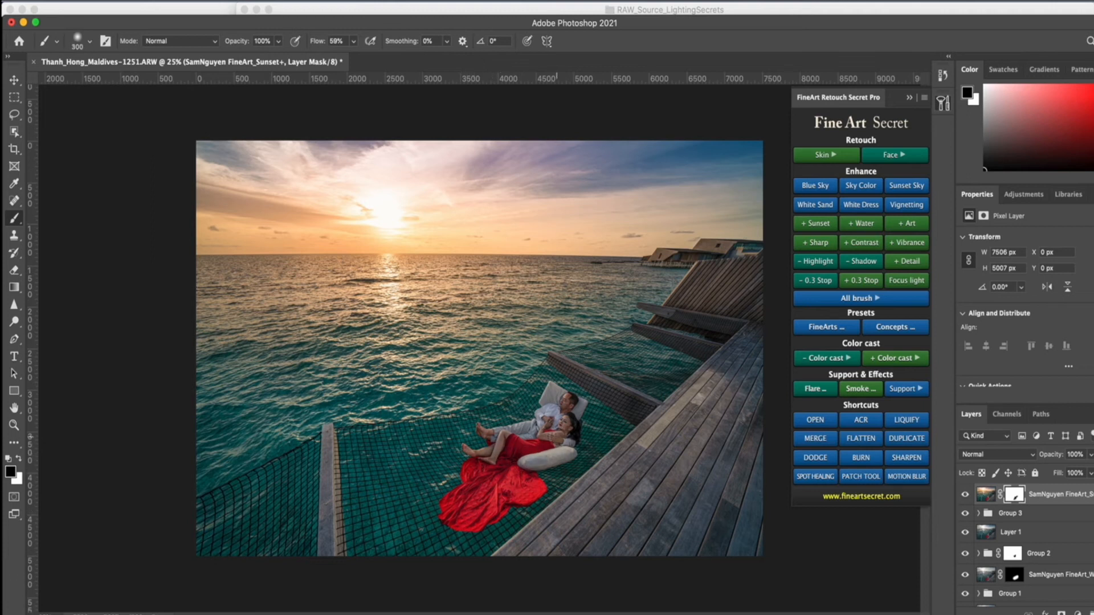
Enlarge the brush to 1100 and mask the sunset tone off the wooden deck.
key("]")
key("]")
key("]")
key("]")
key("]")
key("]")
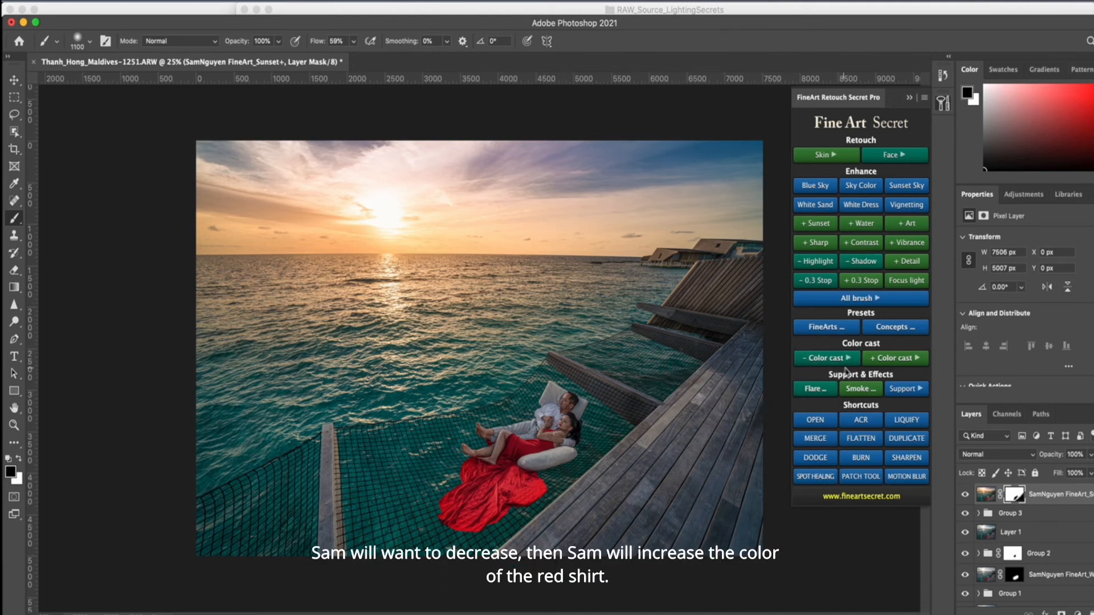
Apply the + Red color cast to enrich the red dress, and toggle its layer to compare.
left_click(882, 363)
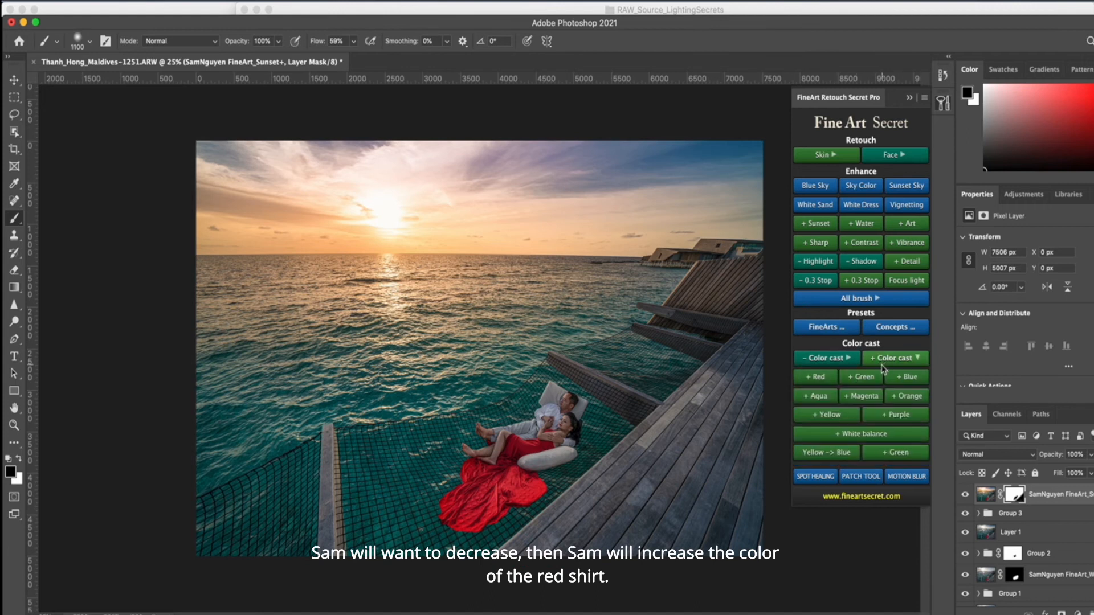
left_click(813, 379)
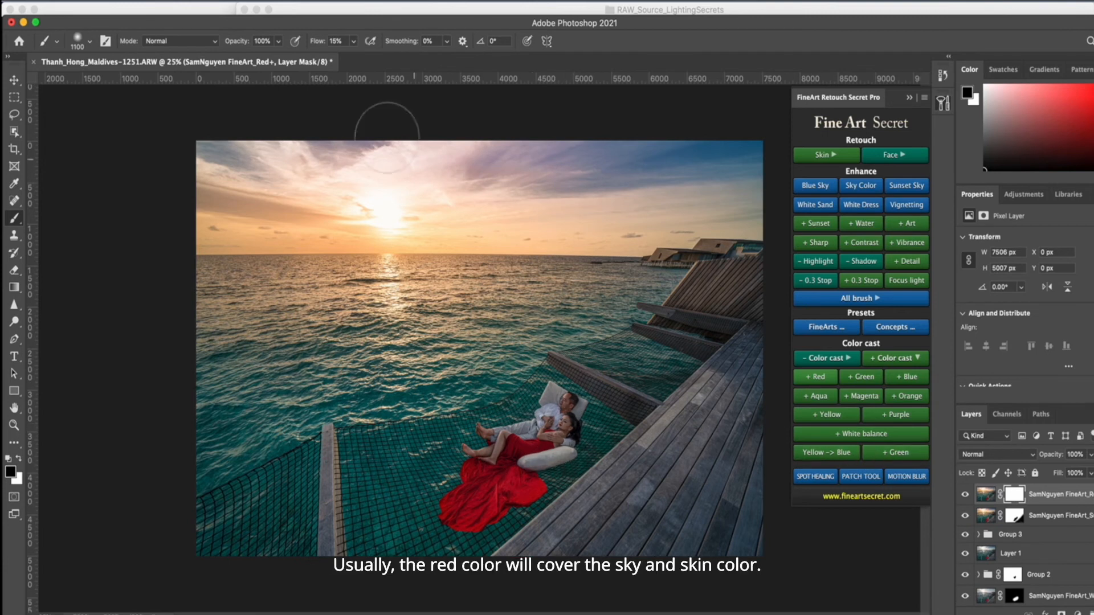
left_click(964, 496)
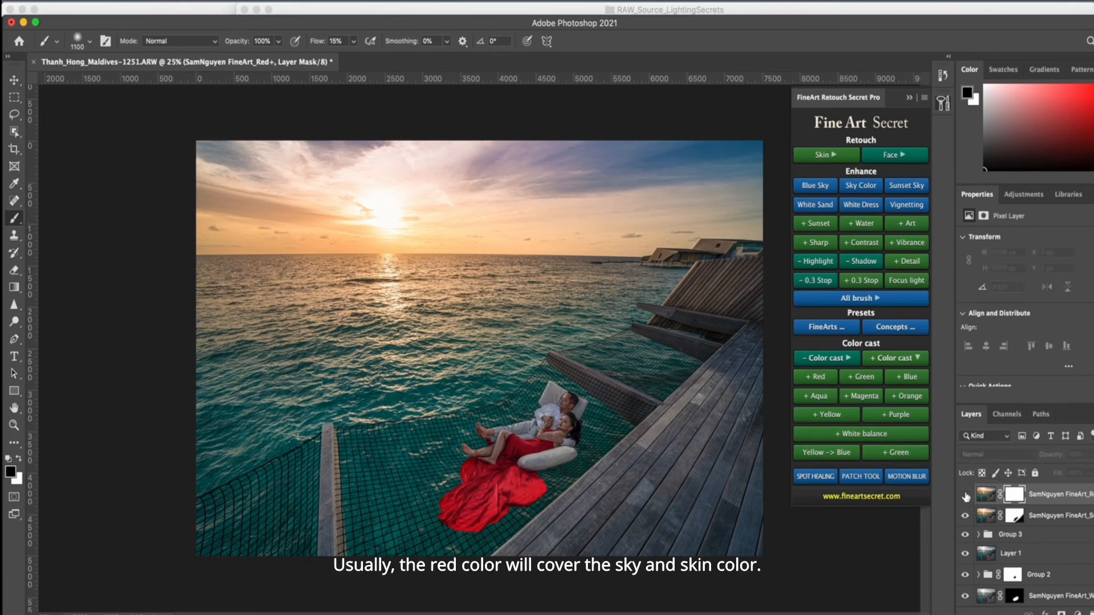
left_click(965, 496)
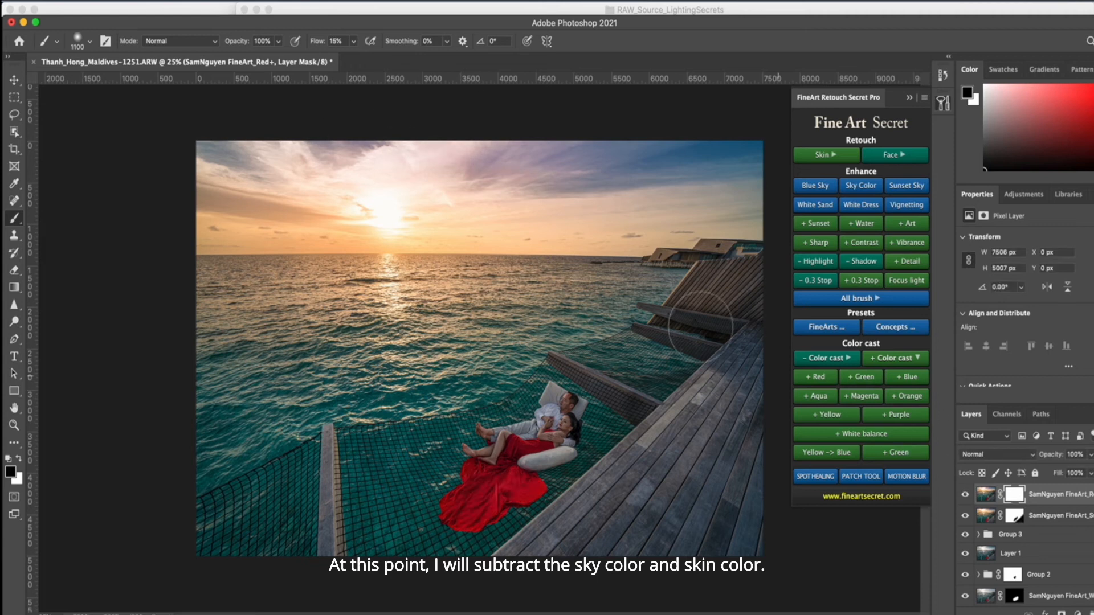
Set the brush flow to 100% and mask the red cast off the sky with a much larger brush.
left_click(354, 43)
left_click_drag(354, 59, 567, 74)
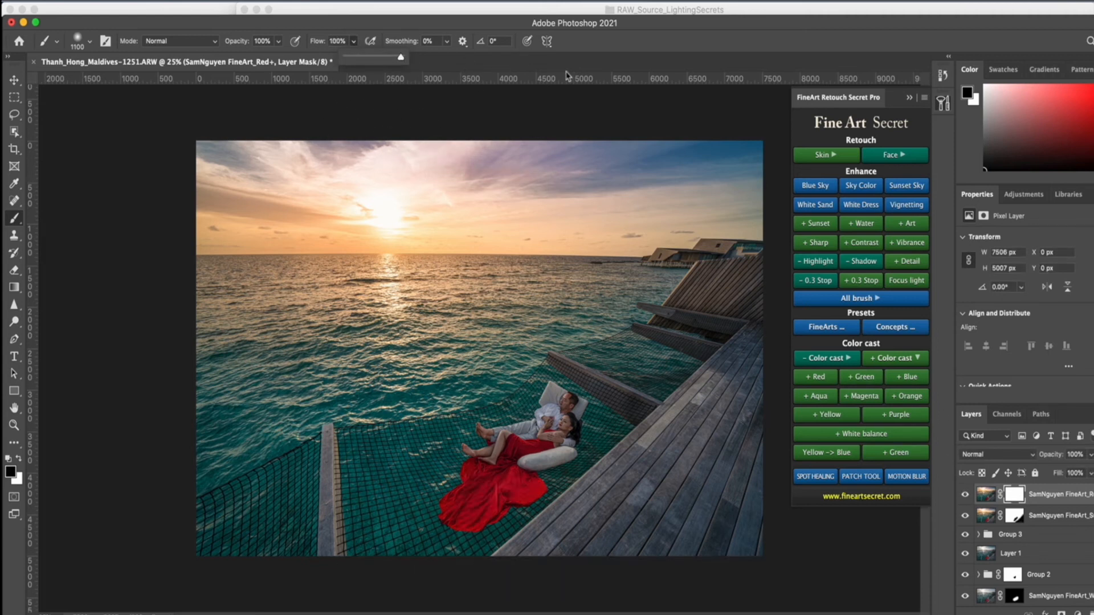
key("bracketright")
key("bracketright")
key("bracketright")
key("bracketright")
key("bracketright")
key("bracketright")
key("bracketright")
key("bracketright")
key("bracketright")
key("bracketright")
key("bracketright")
mouse_move(601, 183)
left_mouse_down()
mouse_move(208, 165)
mouse_move(397, 288)
mouse_move(599, 253)
left_mouse_up()
Reduce the brush size to 200 and mask the red cast off the couple's skin.
key("bracketleft")
key("bracketleft")
key("bracketleft")
key("bracketleft")
key("bracketleft")
key("bracketleft")
key("bracketleft")
key("bracketleft")
key("bracketleft")
key("bracketleft")
key("bracketleft")
key("bracketleft")
key("bracketleft")
key("bracketleft")
key("bracketleft")
key("bracketleft")
key("bracketleft")
key("bracketleft")
key("bracketleft")
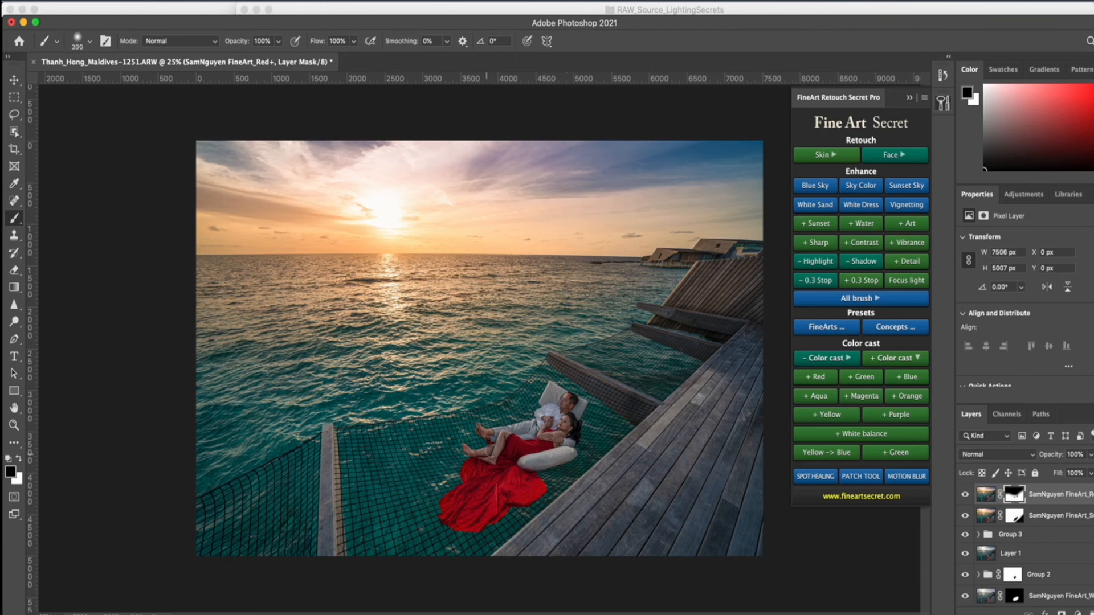
Apply a second + Red color cast and mask it off the couple and upper dress with a 900 brush at 100% flow.
key("bracketright")
key("bracketright")
key("bracketright")
key("bracketright")
key("bracketright")
key("bracketright")
key("bracketright")
key("bracketright")
key("bracketright")
key("bracketright")
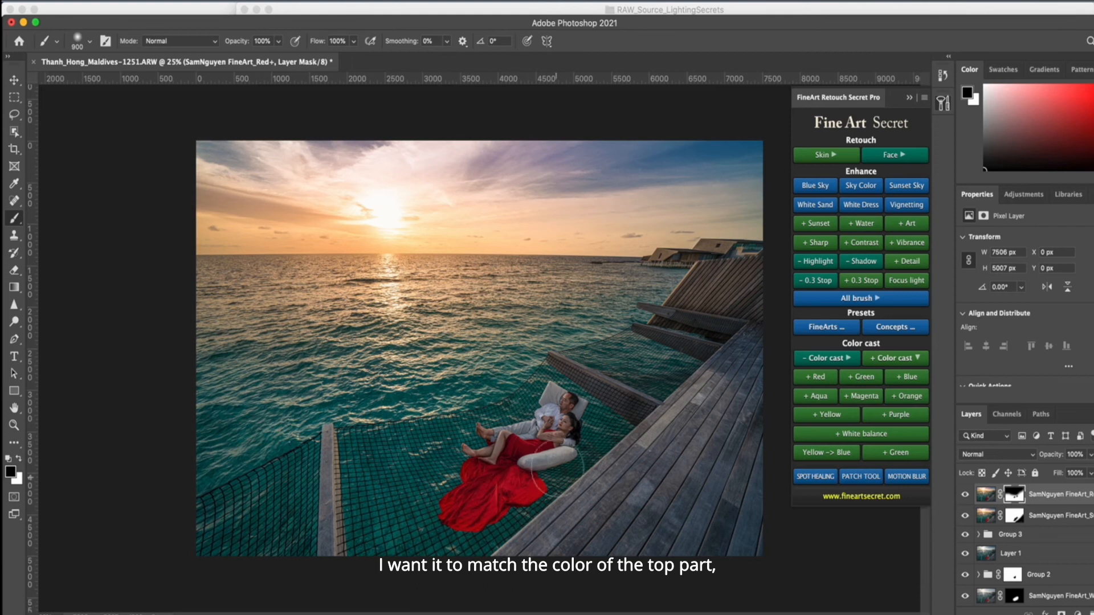
left_click(815, 377)
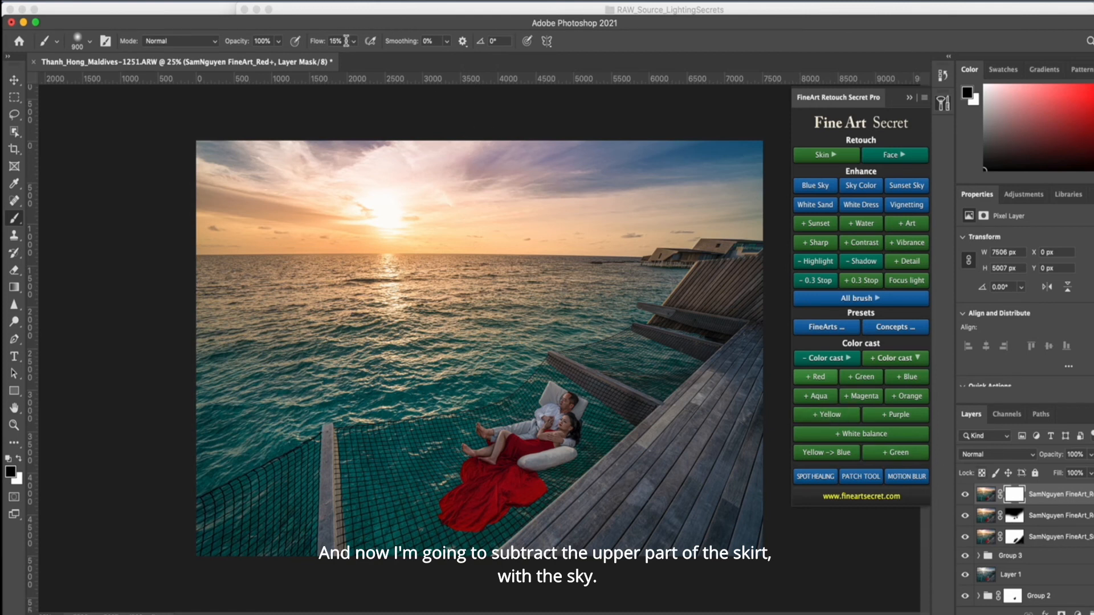
left_click(354, 42)
mouse_move(559, 397)
left_mouse_down()
mouse_move(561, 415)
mouse_move(596, 376)
left_mouse_up()
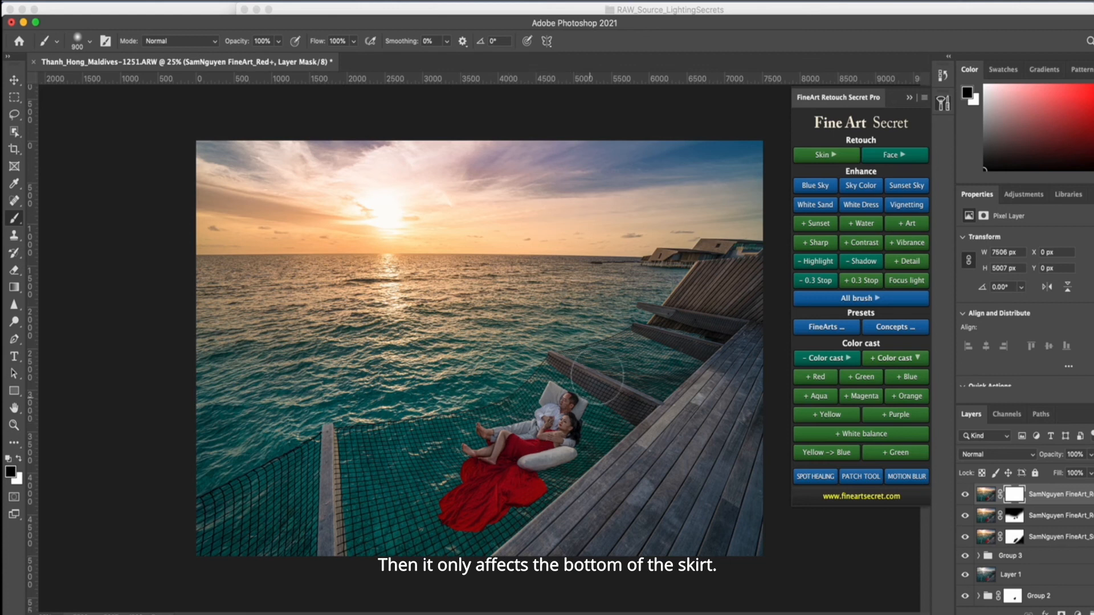
Enlarge the brush to 2300 and mask the second red cast off the sky.
key("bracketright")
key("bracketright")
key("bracketright")
key("bracketright")
key("bracketright")
key("bracketright")
key("bracketright")
key("bracketright")
key("bracketright")
key("bracketright")
key("bracketright")
key("bracketright")
key("bracketright")
key("bracketright")
mouse_move(182, 223)
left_mouse_down()
mouse_move(305, 289)
mouse_move(505, 194)
left_mouse_up()
Group the two red color cast layers and toggle the group to compare the dress color.
left_click(1068, 519, "shift")
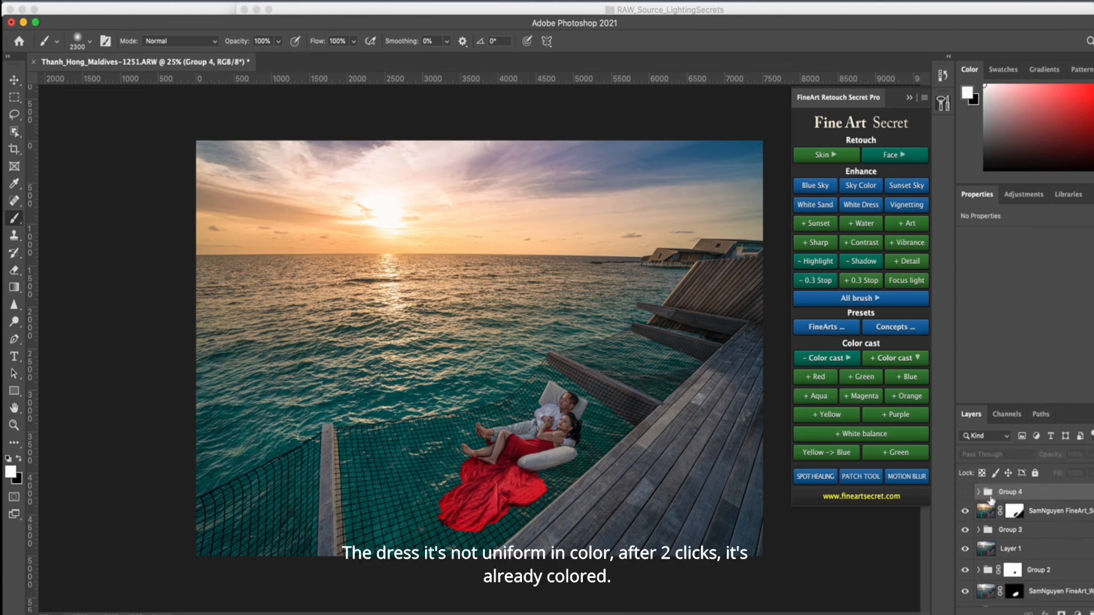
left_click(965, 493)
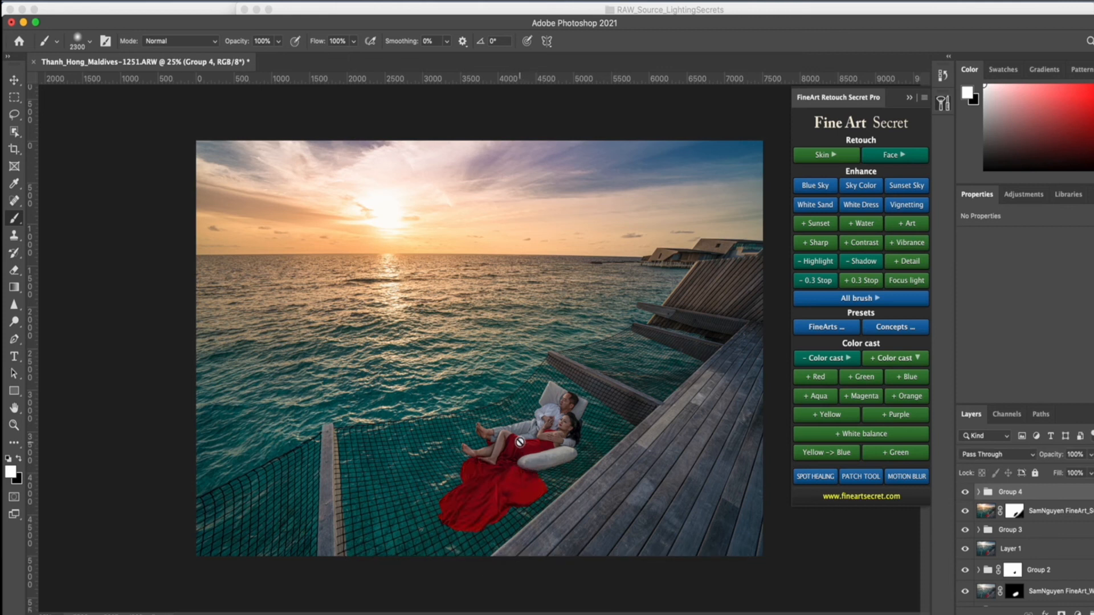
Merge the visible layers into a new layer and dodge its midtones at 10% exposure with a 1500 brush.
key("super+minus")
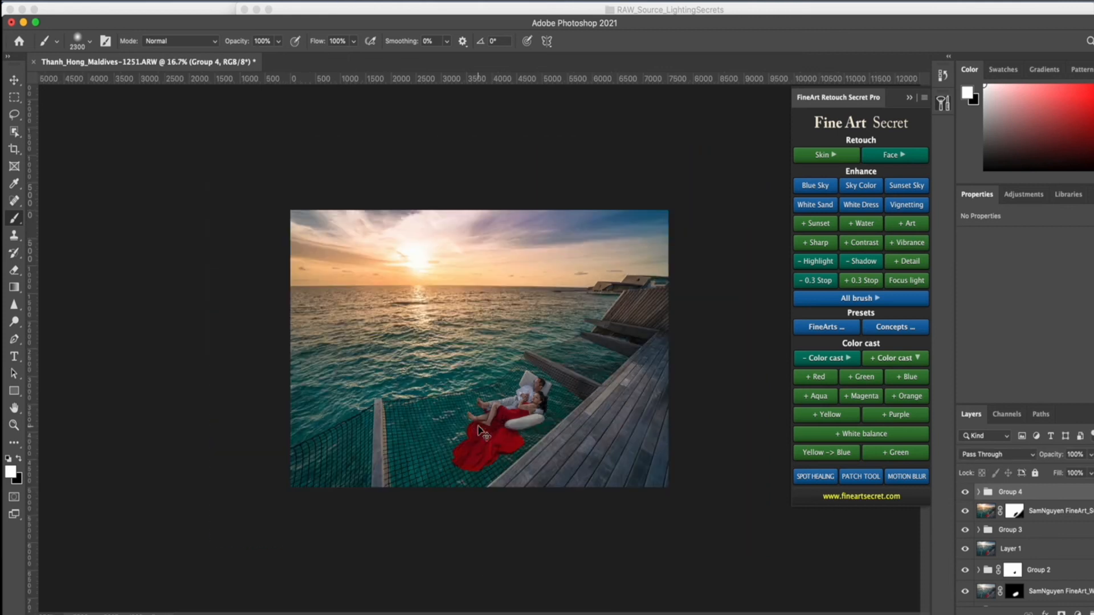
left_click(898, 358)
left_click(816, 440)
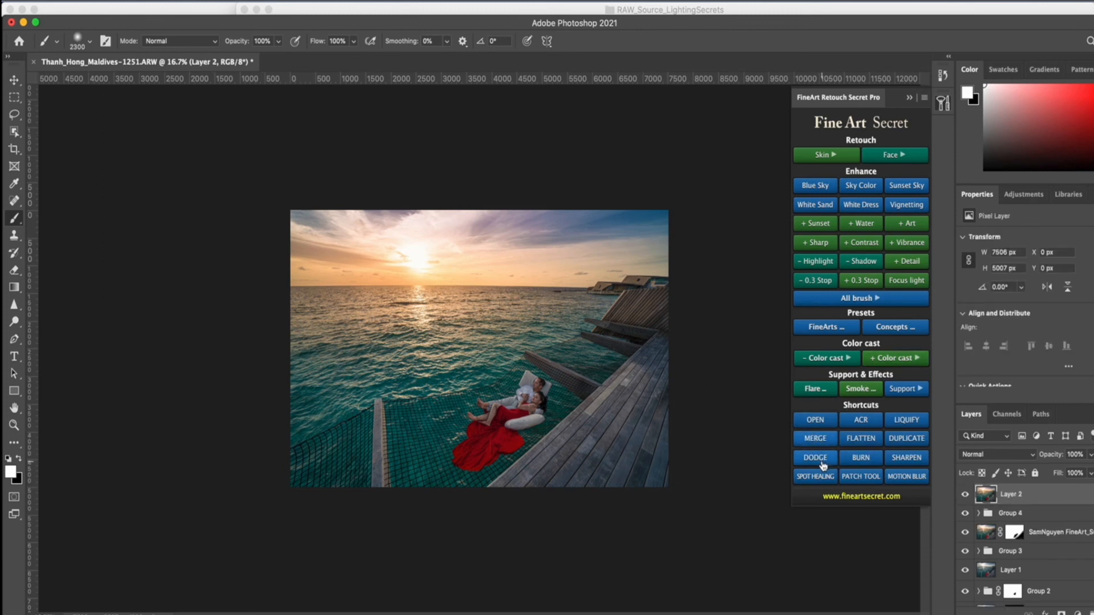
left_click(823, 460)
key("bracketright")
key("bracketright")
key("bracketright")
key("bracketright")
key("bracketright")
key("bracketright")
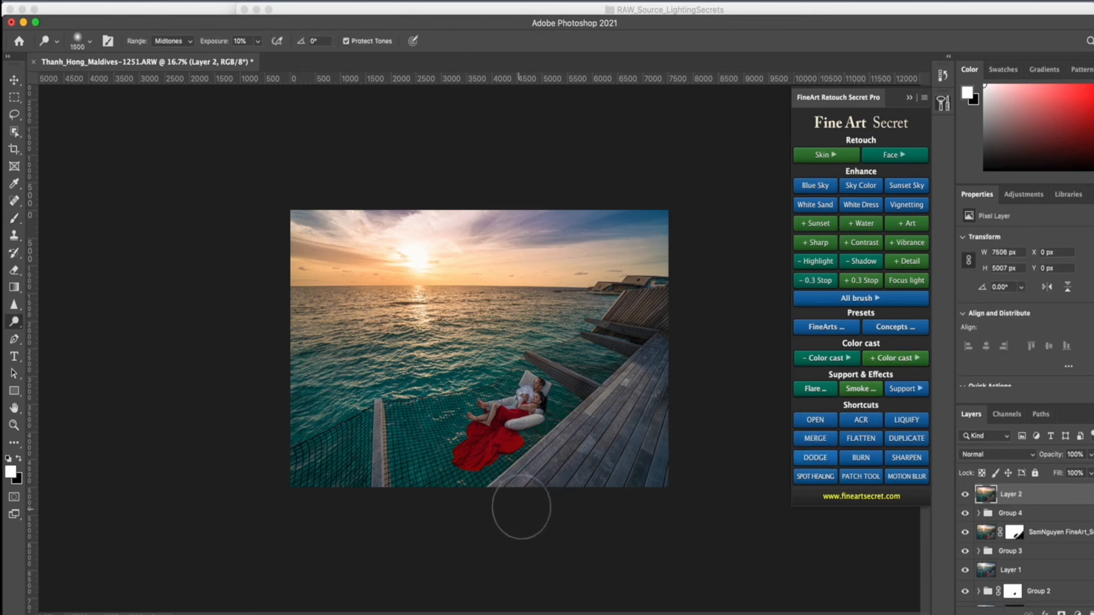
Burn the midtones of the wooden structure beside the huts at 10% exposure, reducing the brush size to 800.
left_click(862, 460)
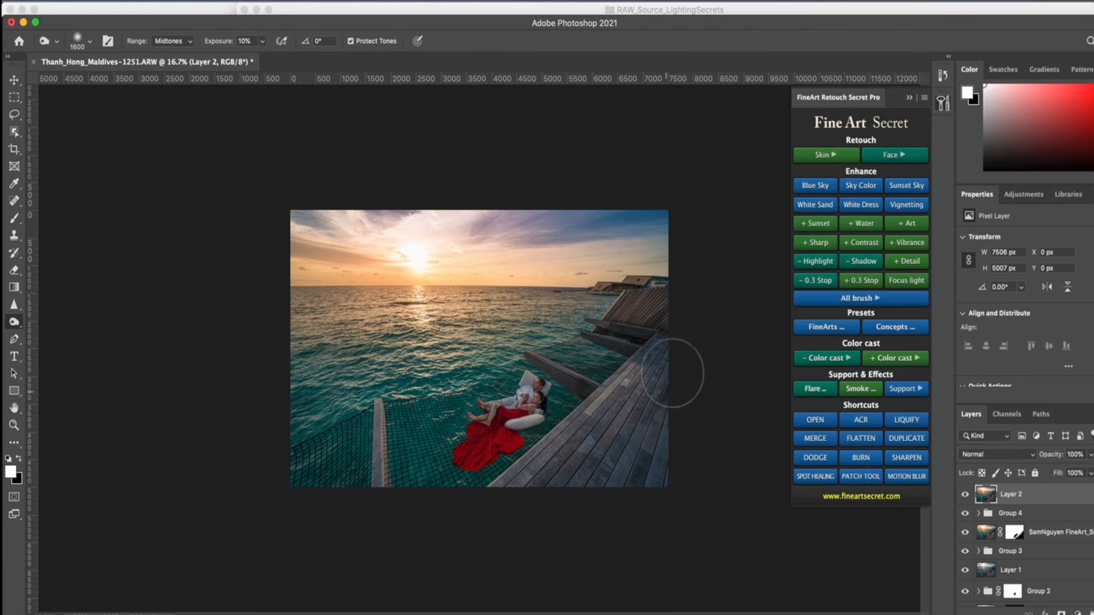
key("bracketleft")
key("bracketleft")
key("bracketleft")
key("bracketleft")
key("bracketleft")
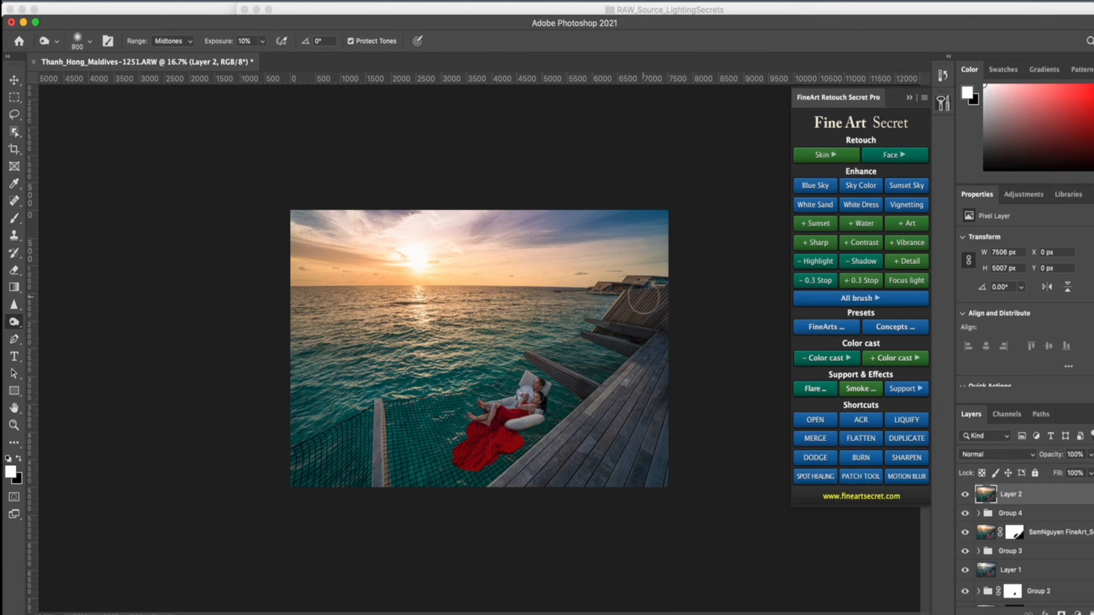
Enlarge the brush to 2300 and burn the midtones along the photo's outer edges at 10% exposure.
key("bracketright")
key("bracketright")
key("bracketright")
key("bracketright")
key("bracketright")
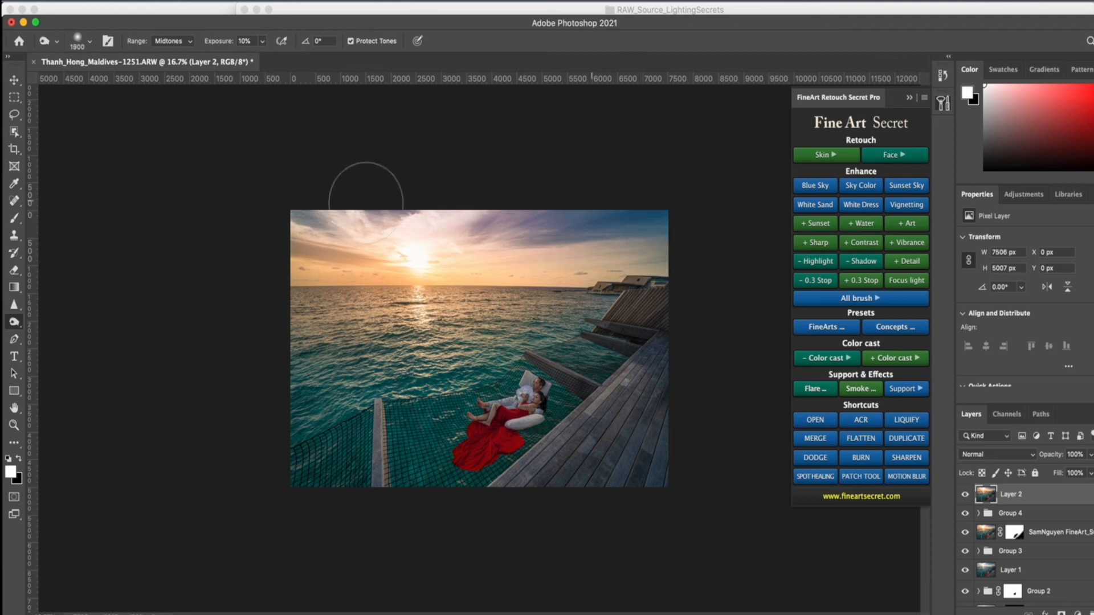
key("bracketleft")
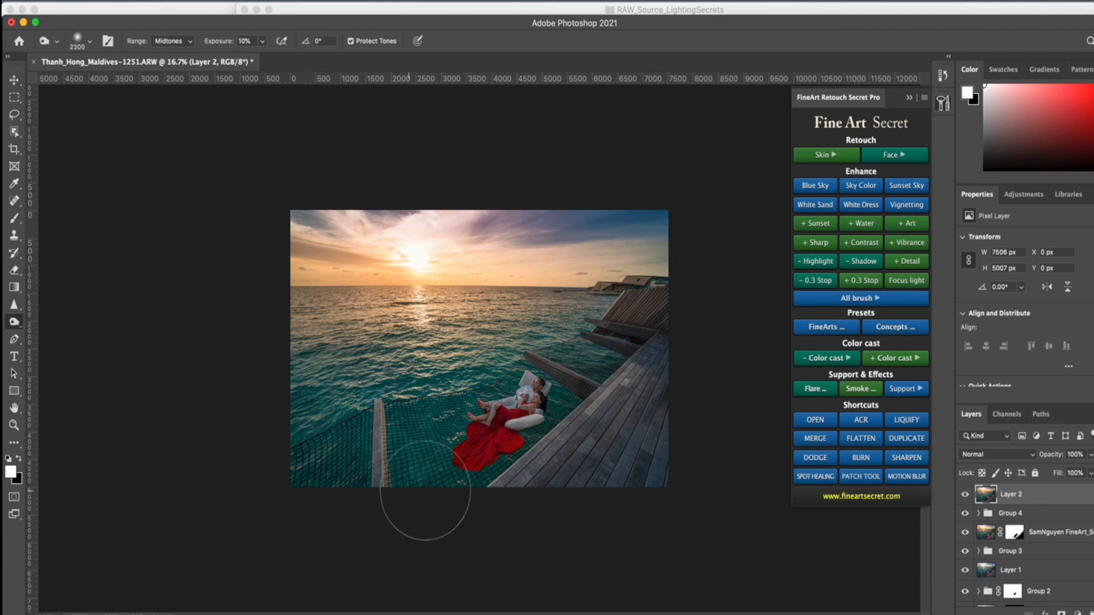
Reduce the brush to 250 and burn the midtones around the couple and the red dress at 10% exposure.
key("bracketleft")
key("bracketleft")
key("bracketleft")
key("bracketleft")
key("bracketleft")
key("bracketleft")
key("bracketleft")
key("bracketleft")
key("bracketleft")
key("bracketleft")
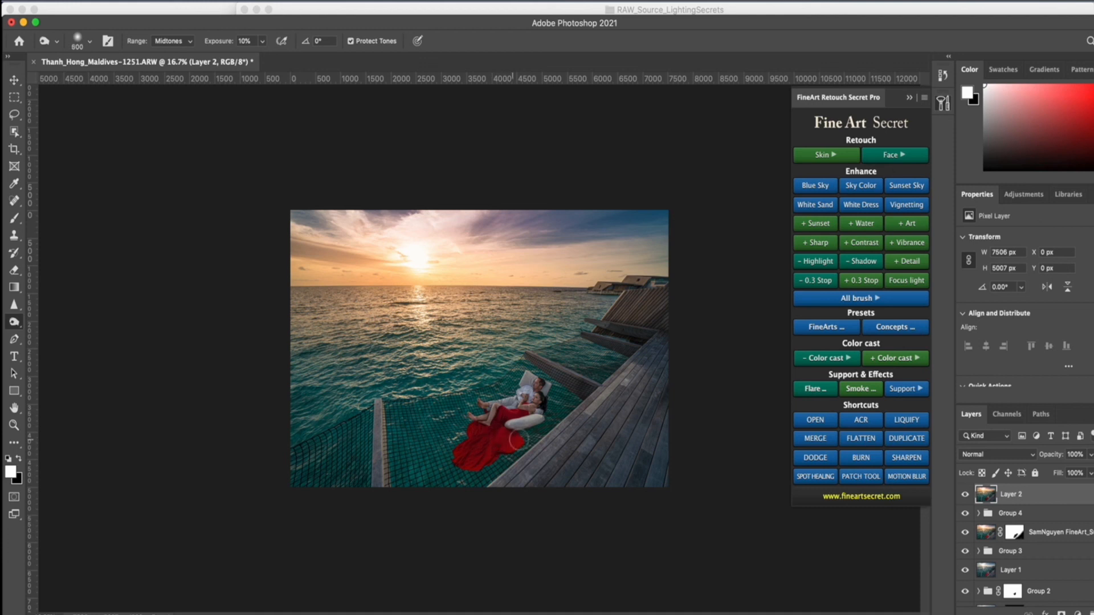
key("bracketright")
key("bracketright")
key("bracketright")
Dodge the midtones of the couple at 10% exposure with the brush reduced to 125.
left_click(816, 460)
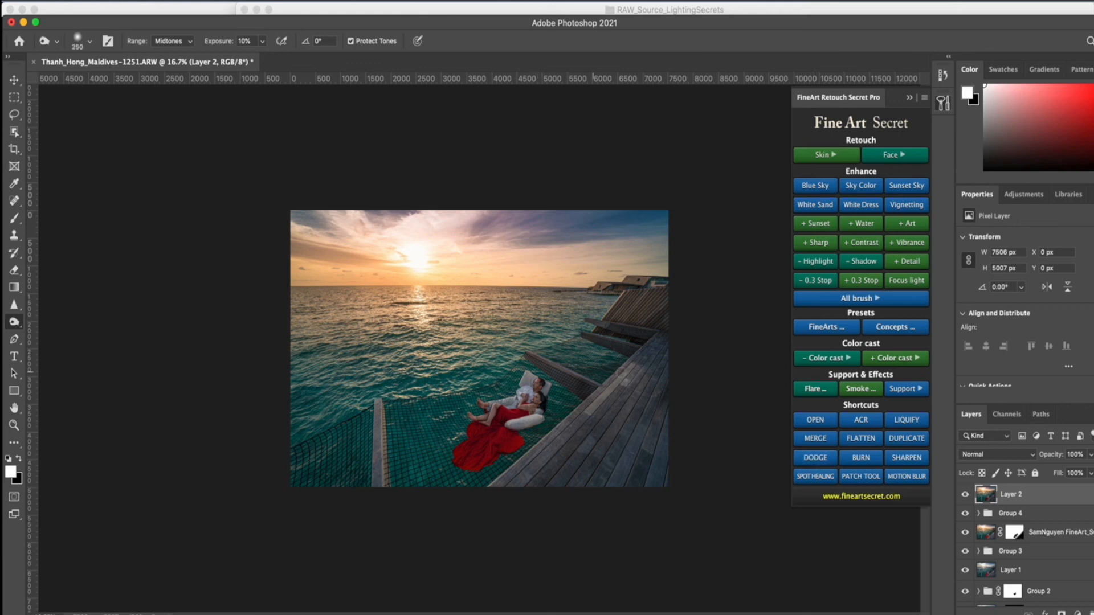
left_click(825, 463)
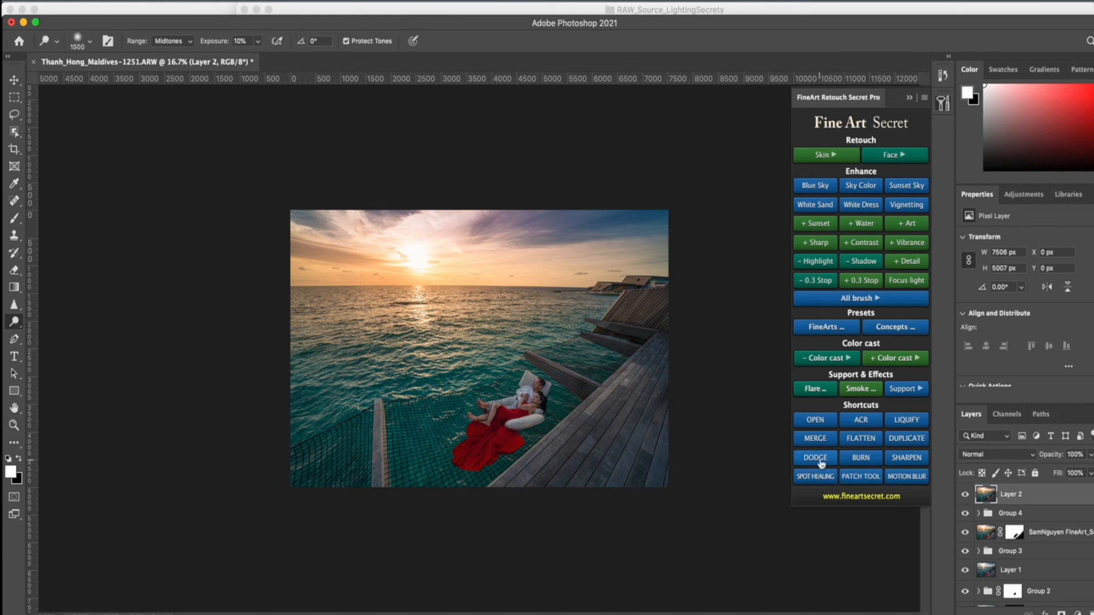
right_click(16, 325)
left_click(53, 321)
key("bracketleft")
key("bracketleft")
key("bracketleft")
key("bracketleft")
key("bracketleft")
key("bracketleft")
key("bracketleft")
key("bracketleft")
key("bracketleft")
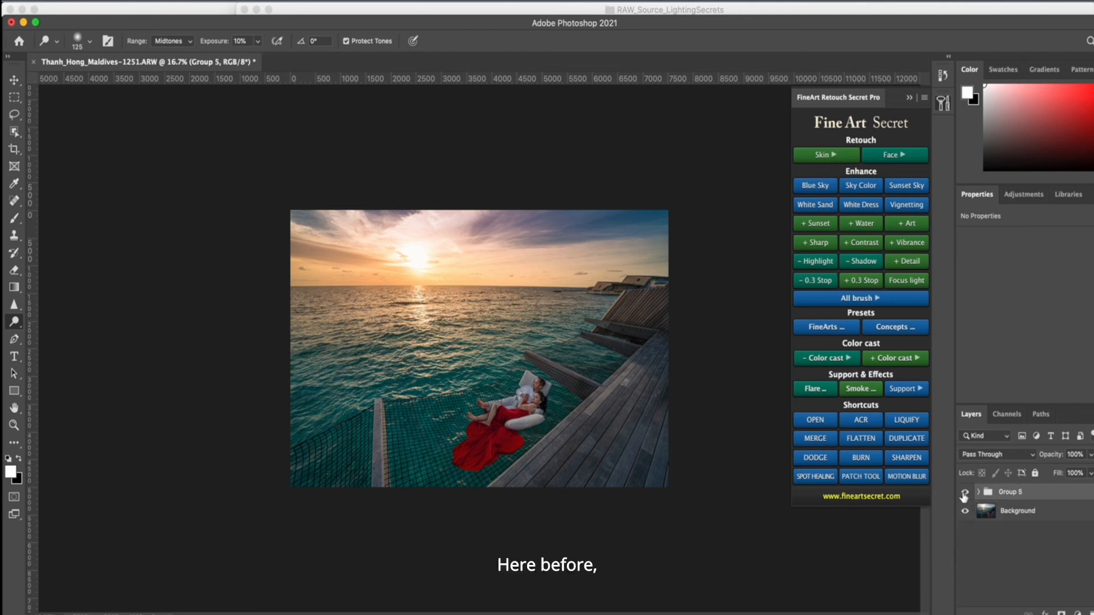
Hide the group containing all retouching layers to compare the edit with the original photo.
left_click(965, 493)
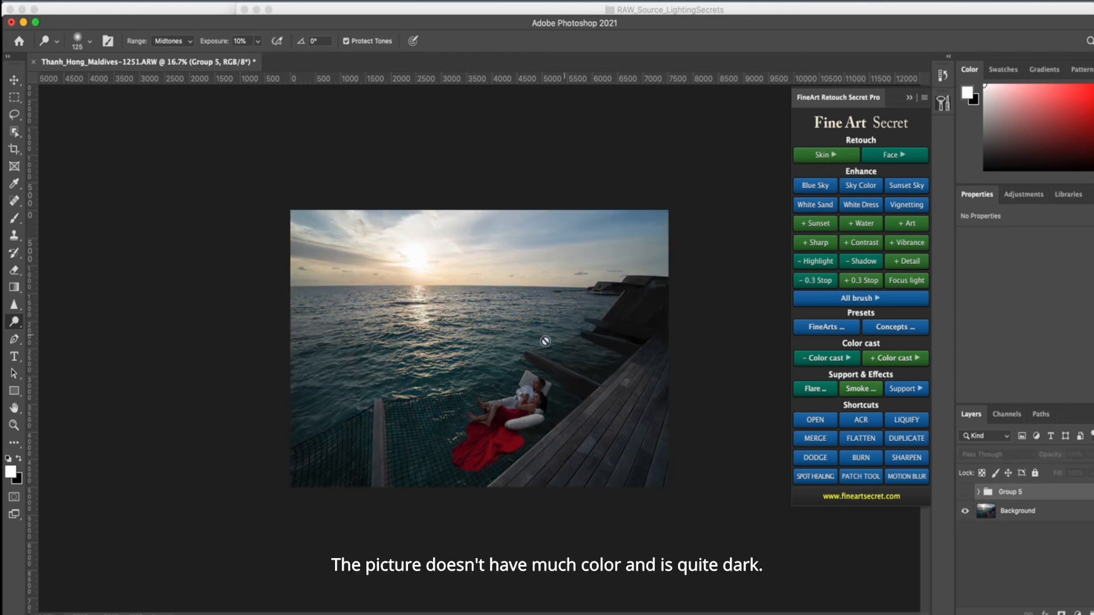